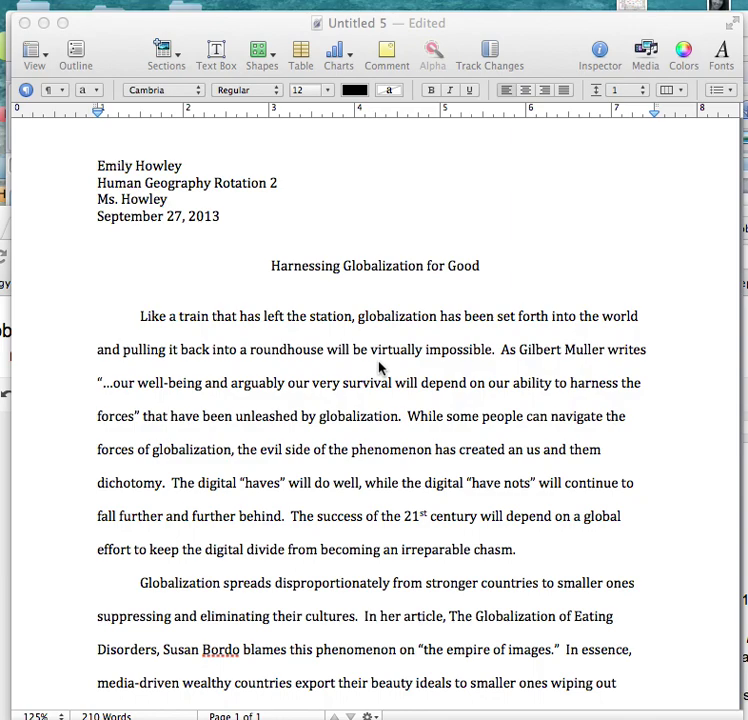
Step: Insert the first note into the essay via Insert > Footnote
click(389, 199)
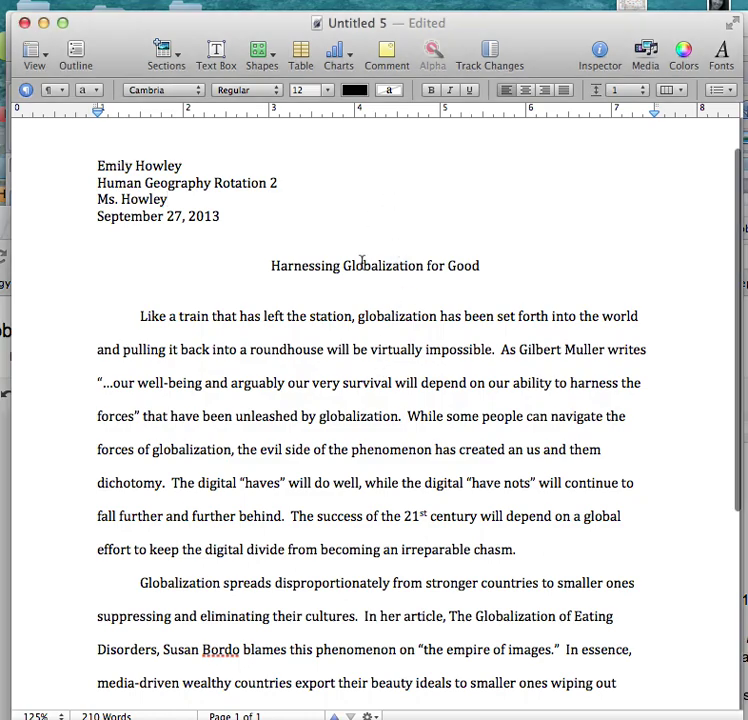
scroll(362, 262, down, 1)
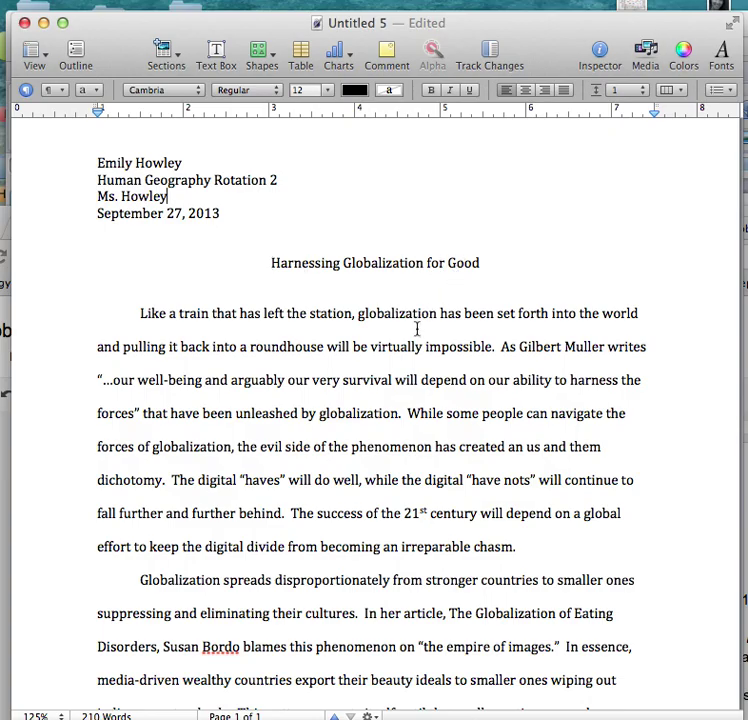
scroll(416, 329, down, 3)
scroll(416, 329, down, 5)
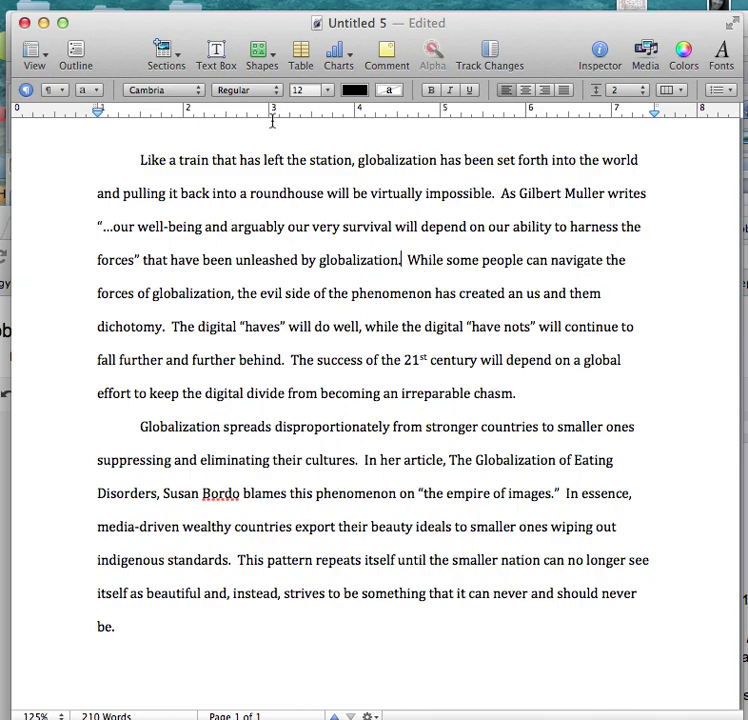
click(115, 0)
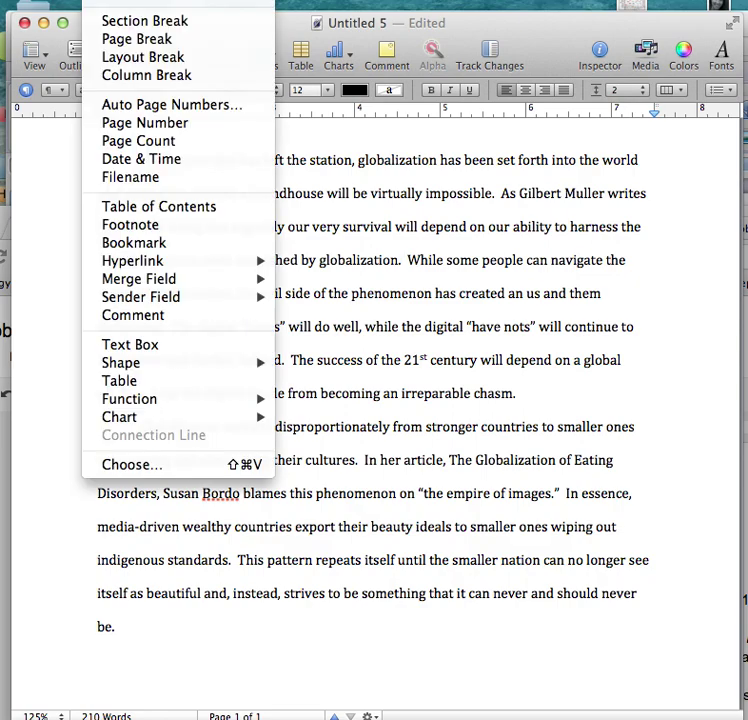
click(155, 226)
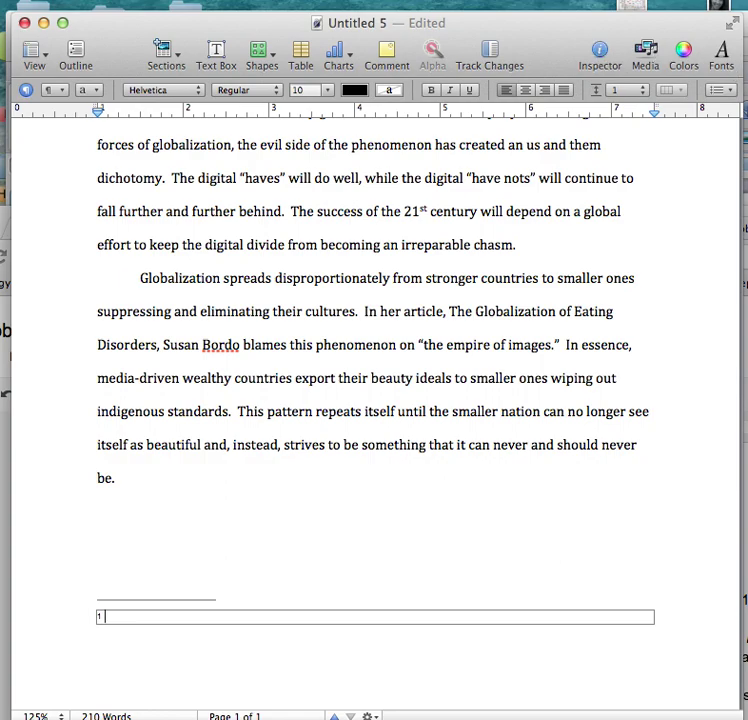
Step: Set the document's Footnotes & Endnotes to Use Document Endnotes, moving note 1 to a second page
click(600, 52)
drag(634, 133, 598, 142)
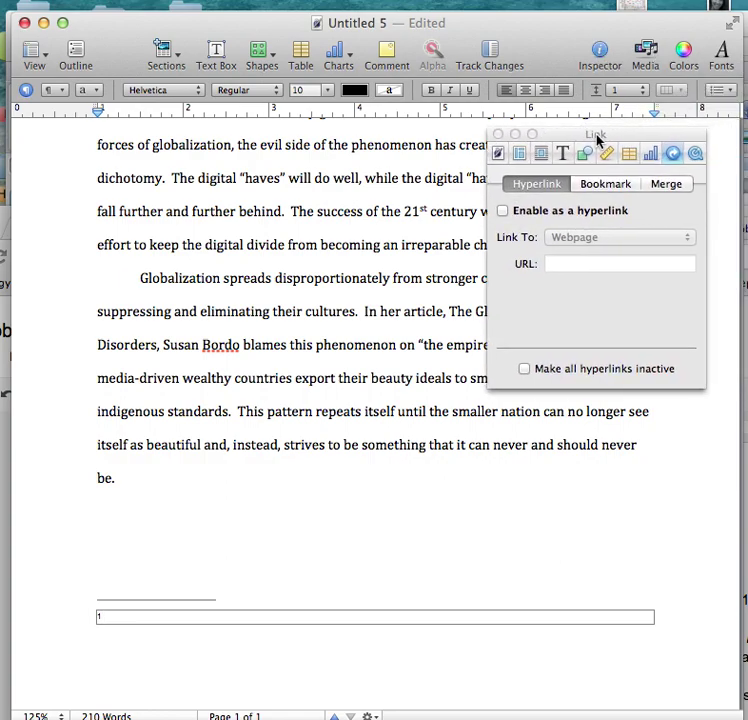
click(498, 154)
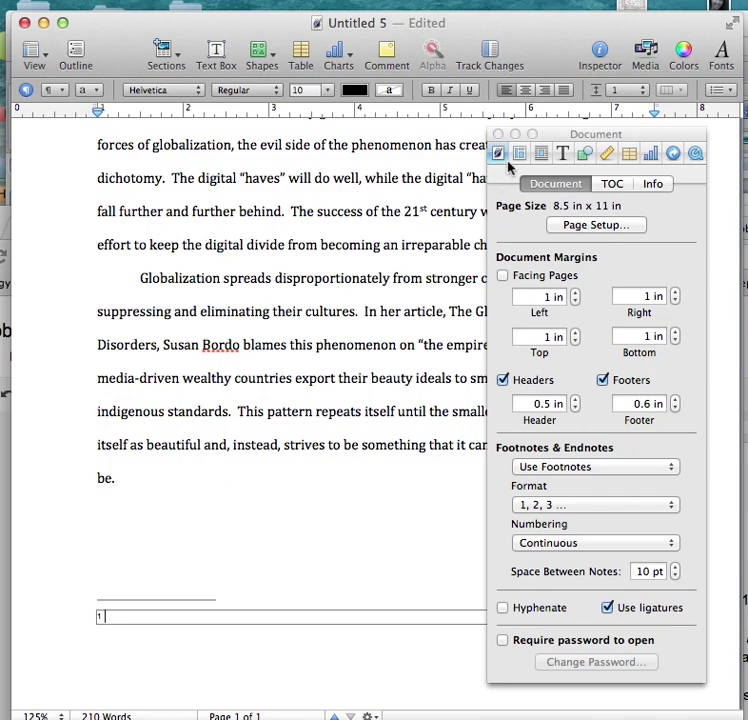
click(561, 470)
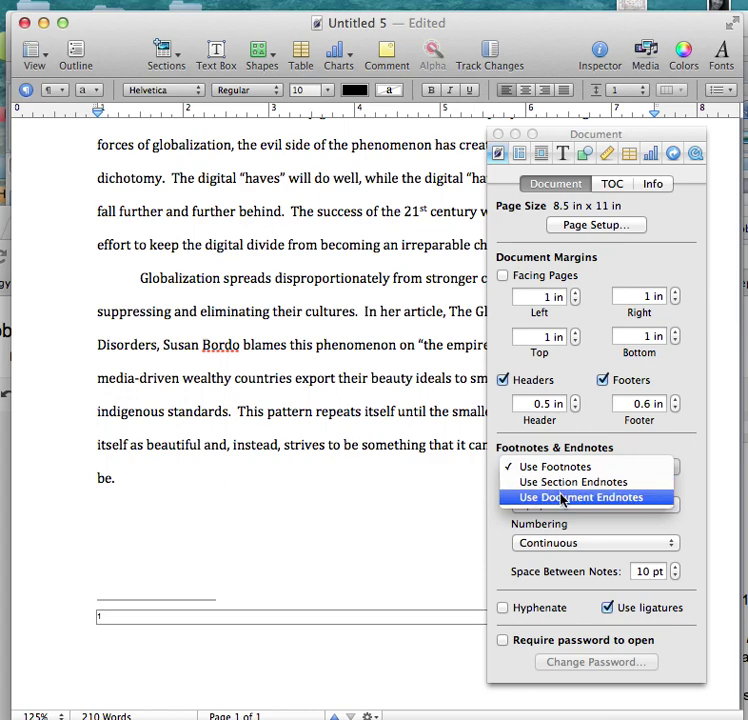
click(563, 497)
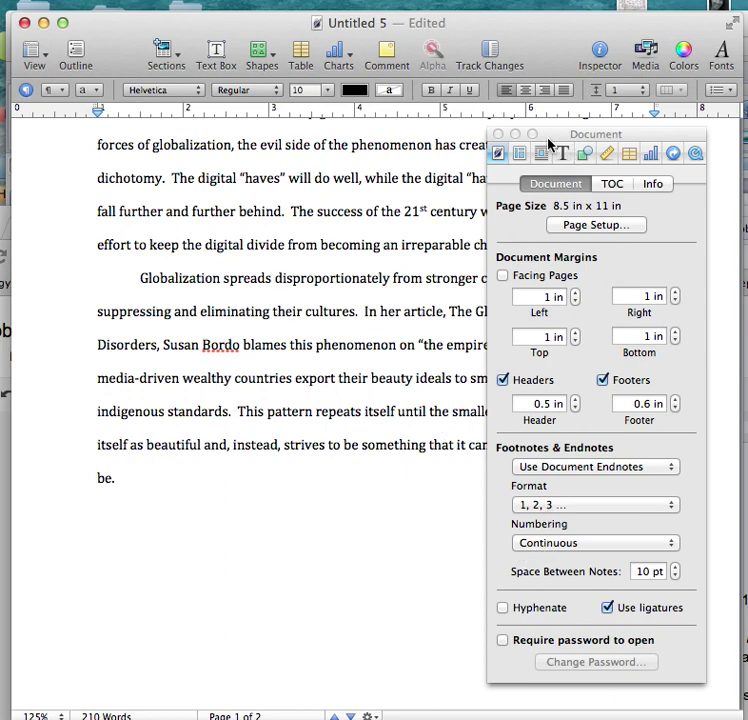
drag(548, 140, 731, 68)
scroll(442, 365, down, 5)
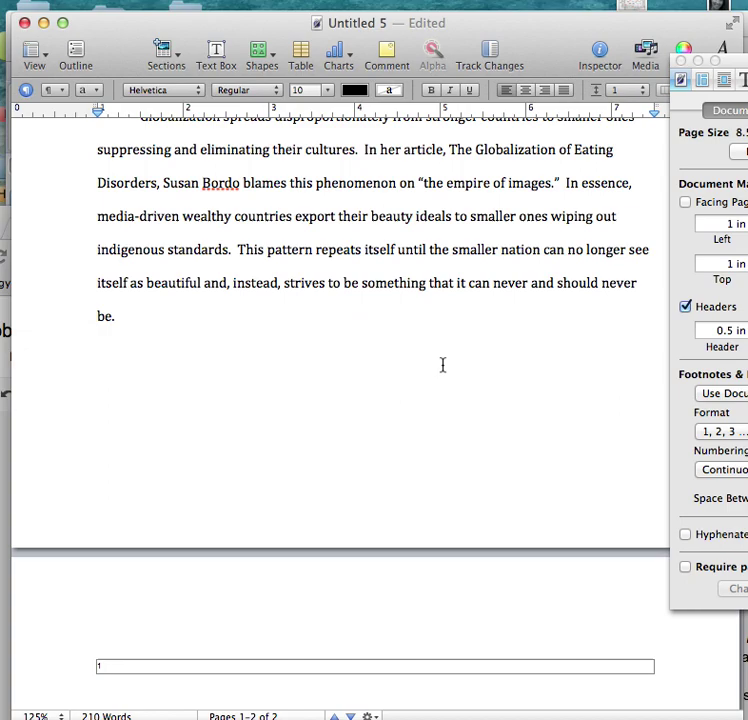
scroll(442, 365, down, 8)
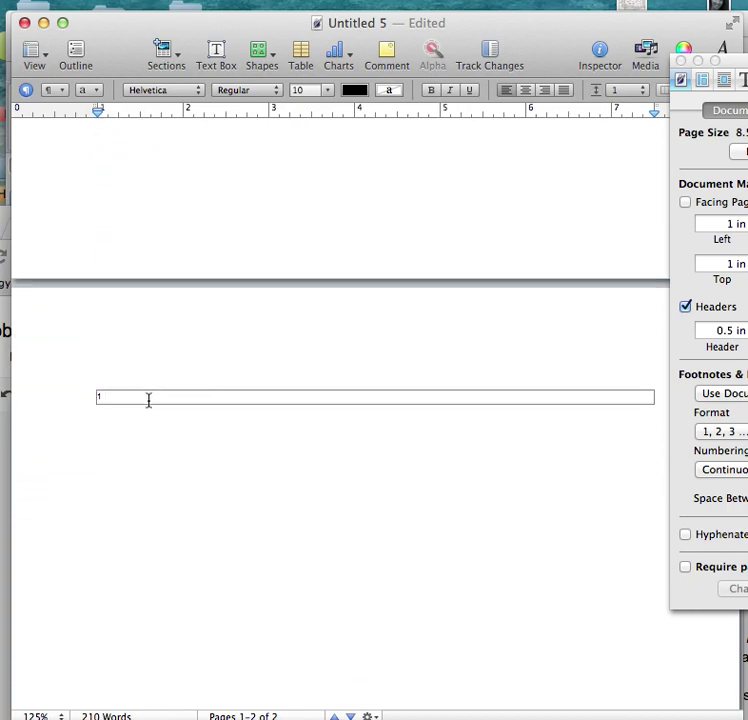
Step: Copy the Gilbert Muller 'Introduction' citation from the Google Docs Globalization Bibliography's endnote formats
key(super+Tab)
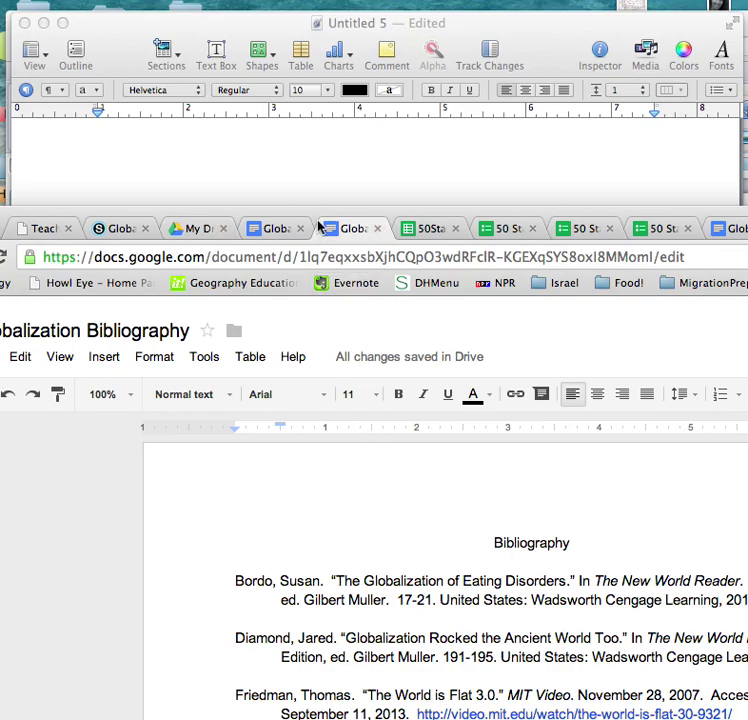
drag(314, 215, 168, 171)
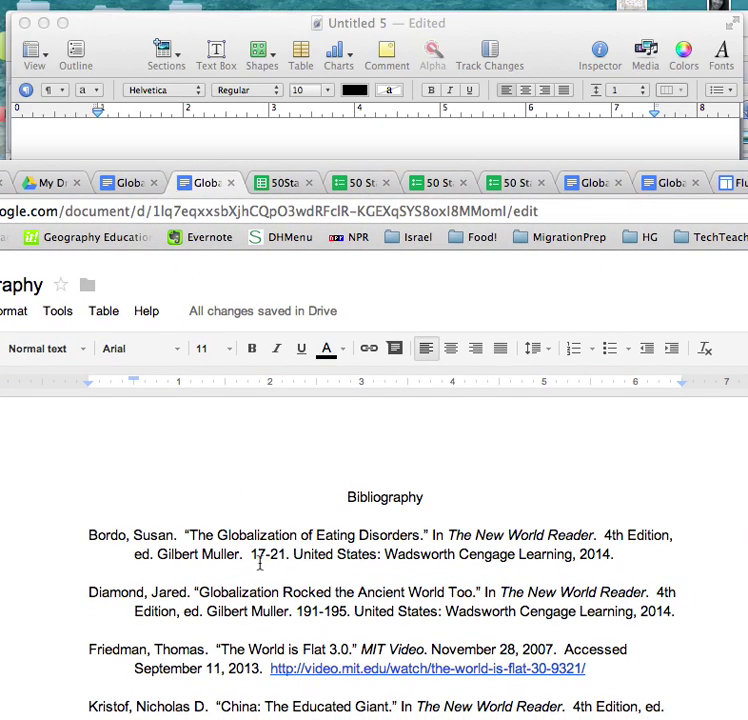
scroll(150, 440, down, 15)
scroll(259, 565, up, 2)
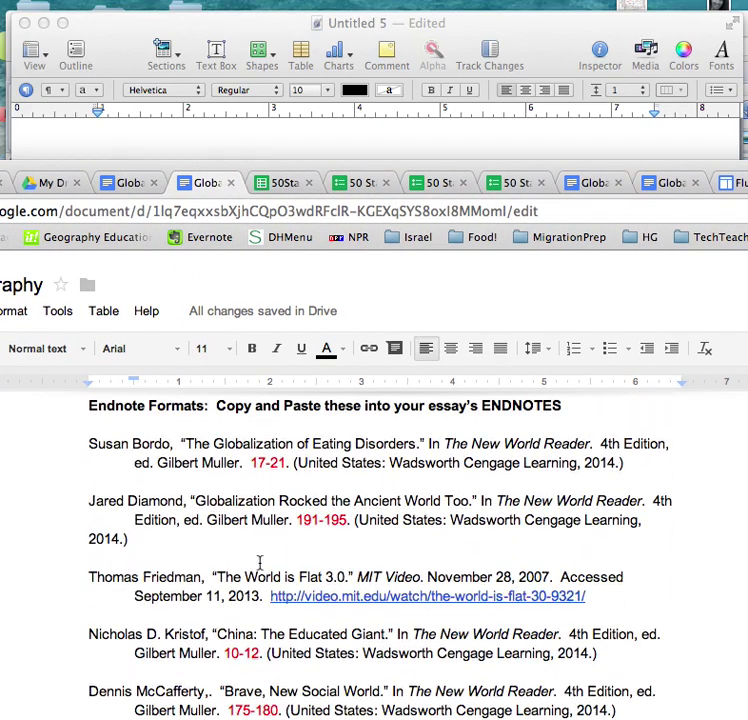
scroll(259, 563, down, 8)
scroll(259, 563, down, 1)
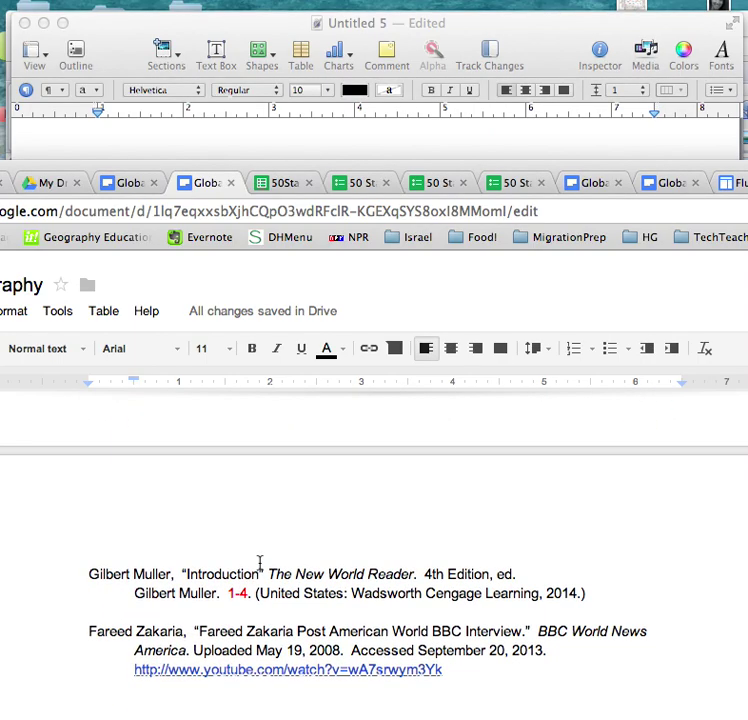
click(86, 574)
drag(86, 574, 599, 598)
key(ctrl+c)
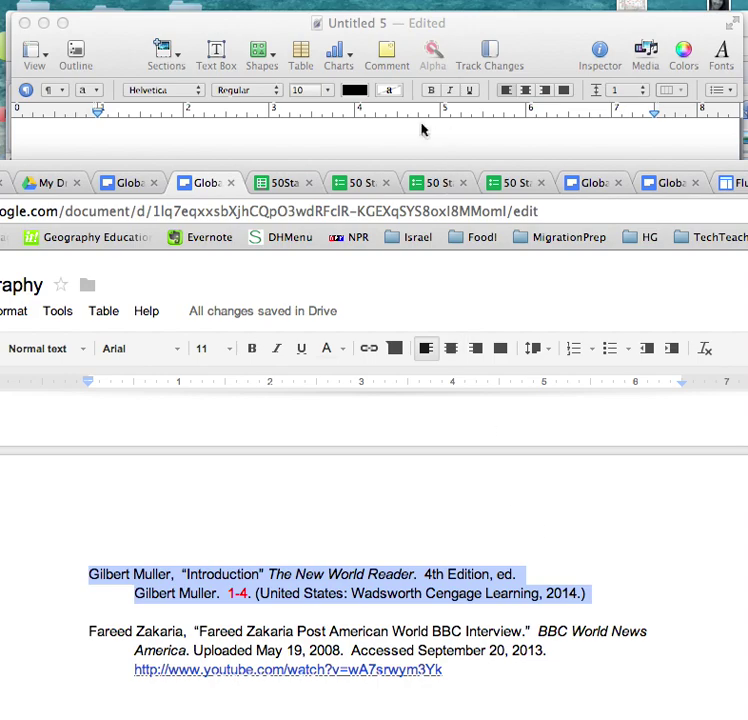
click(399, 144)
Step: Paste the Muller citation into endnote 1 and set it in 12-point Times New Roman
click(141, 396)
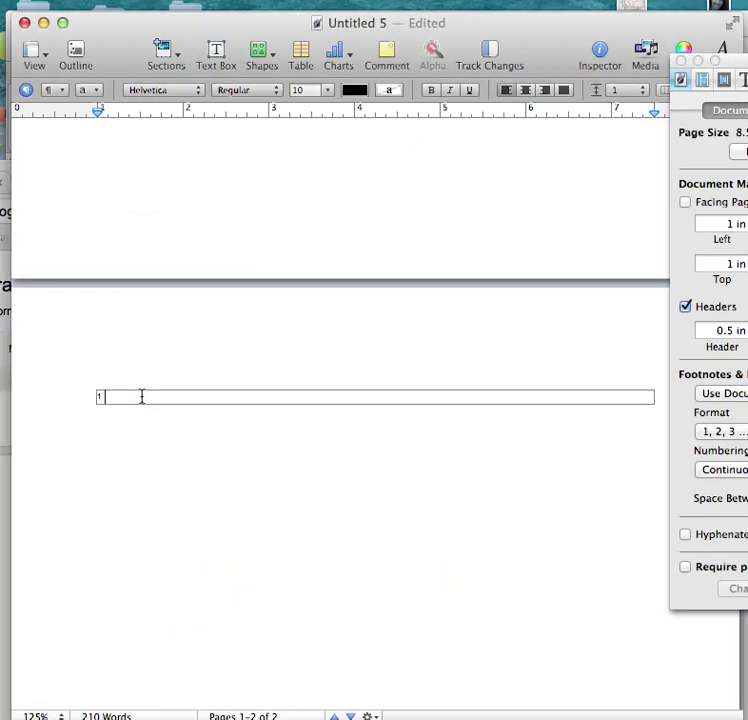
key(ctrl+v)
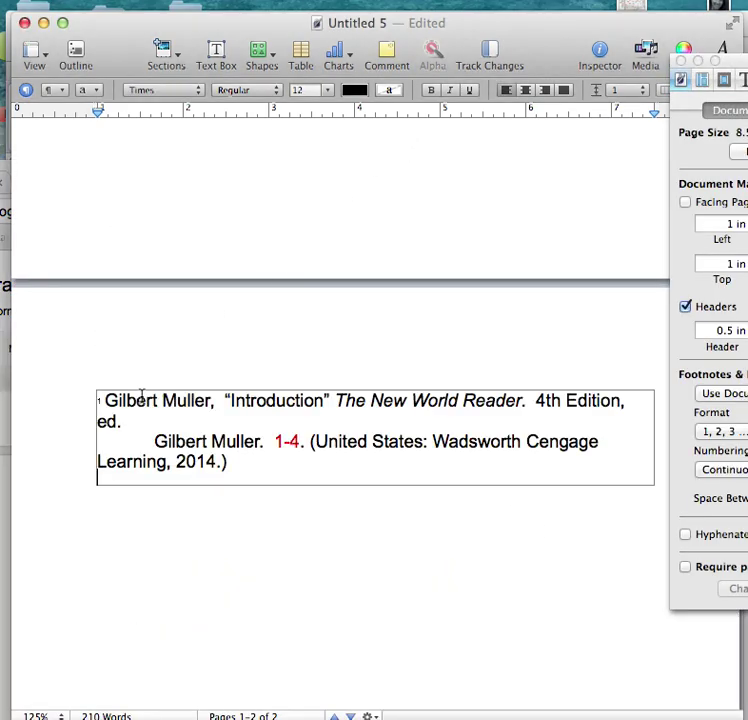
drag(236, 462, 101, 387)
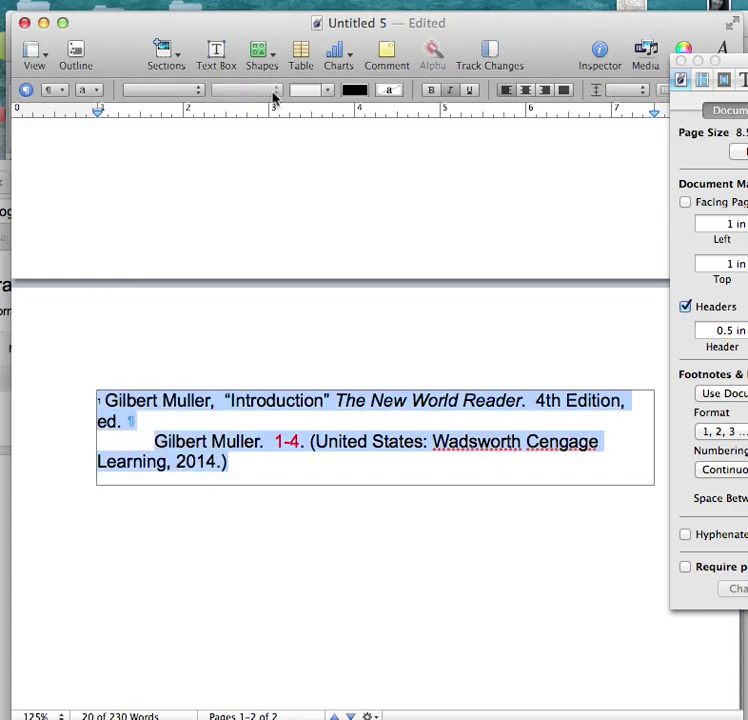
click(327, 91)
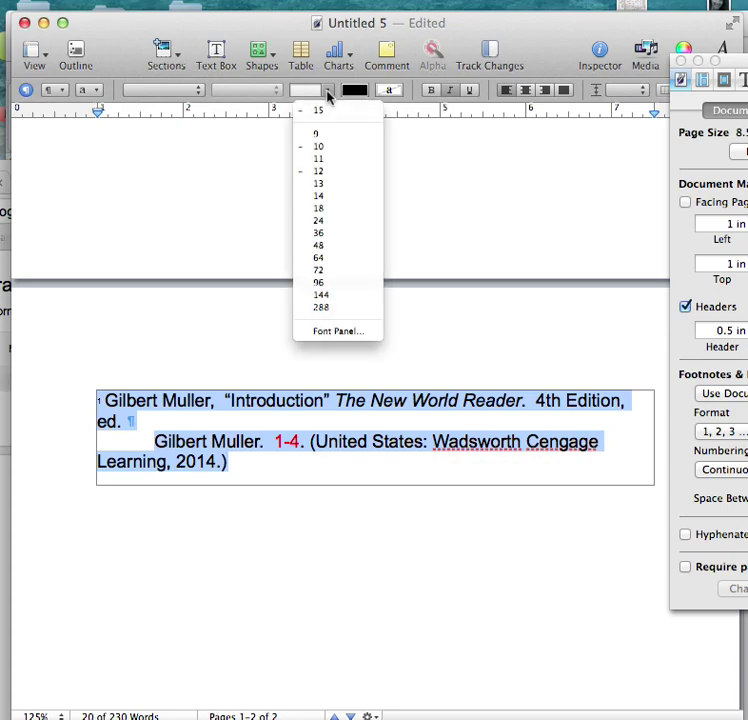
click(329, 174)
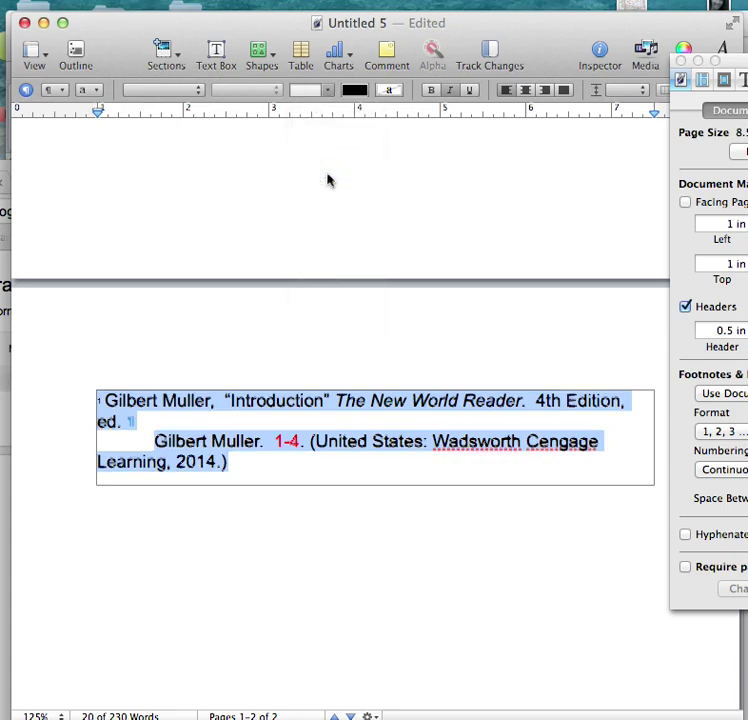
click(199, 92)
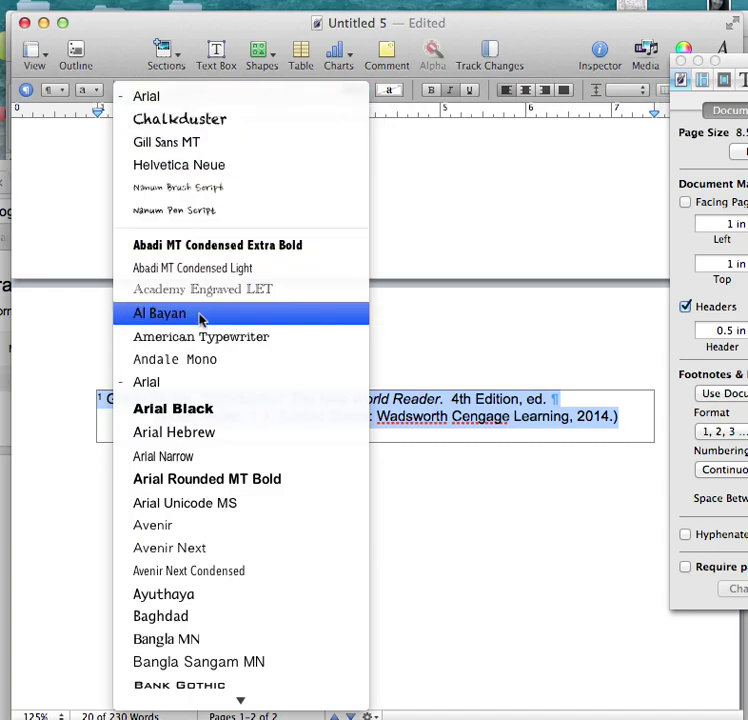
scroll(199, 317, down, 6)
scroll(201, 317, down, 20)
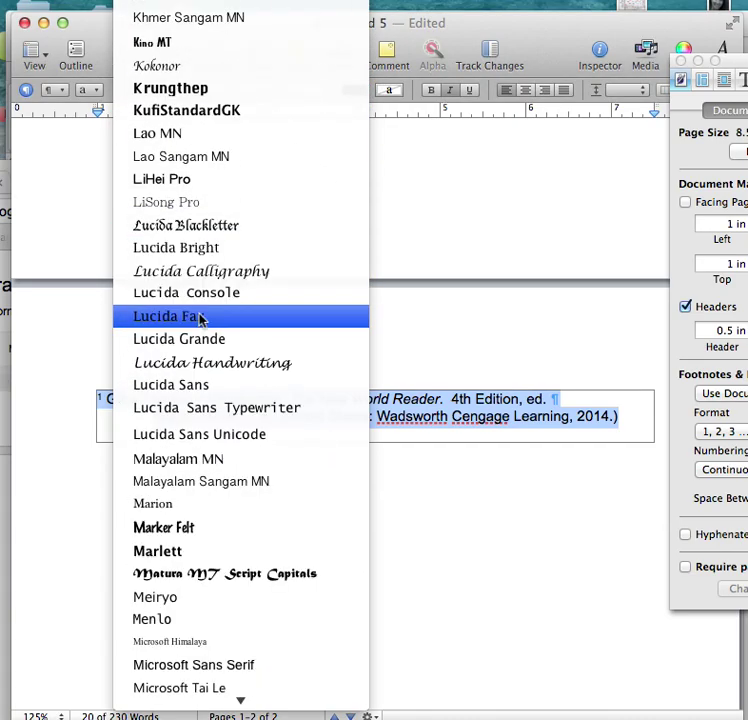
scroll(201, 317, down, 20)
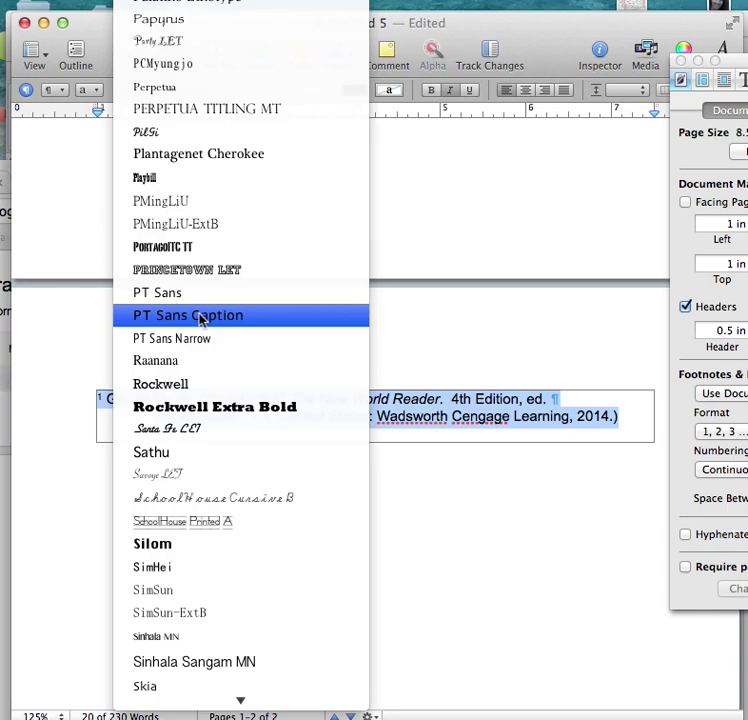
scroll(199, 317, down, 20)
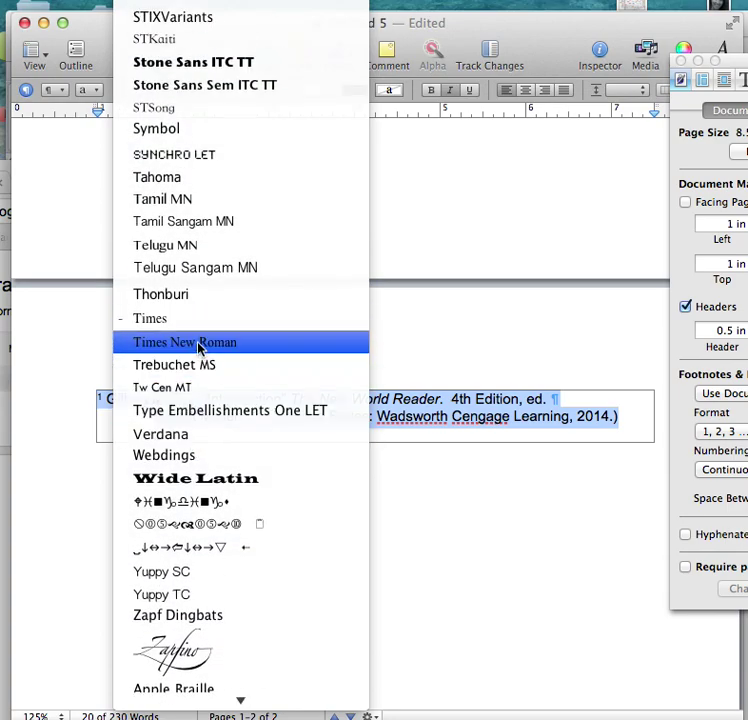
click(199, 343)
click(254, 530)
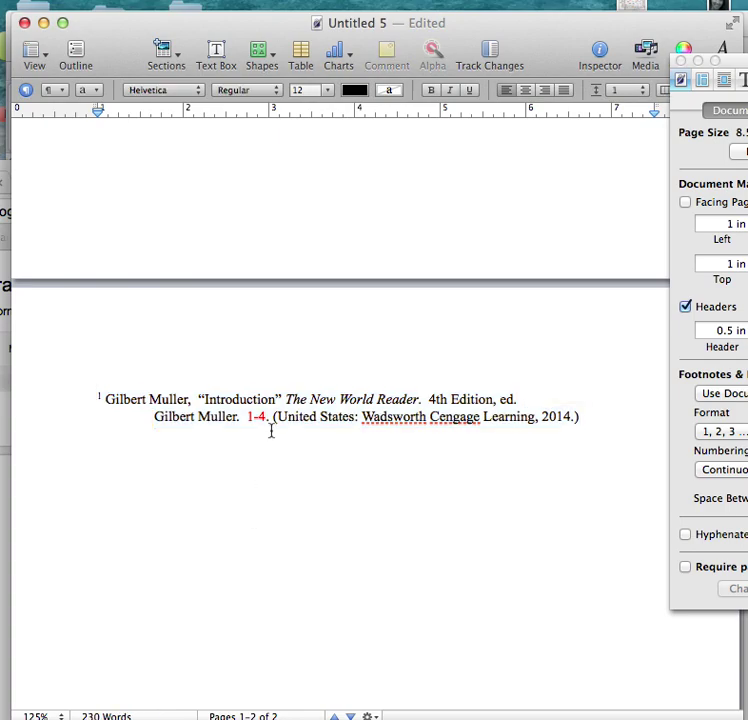
Step: Add a second endnote after 'the empire of images.'
scroll(271, 430, up, 5)
scroll(271, 430, up, 1)
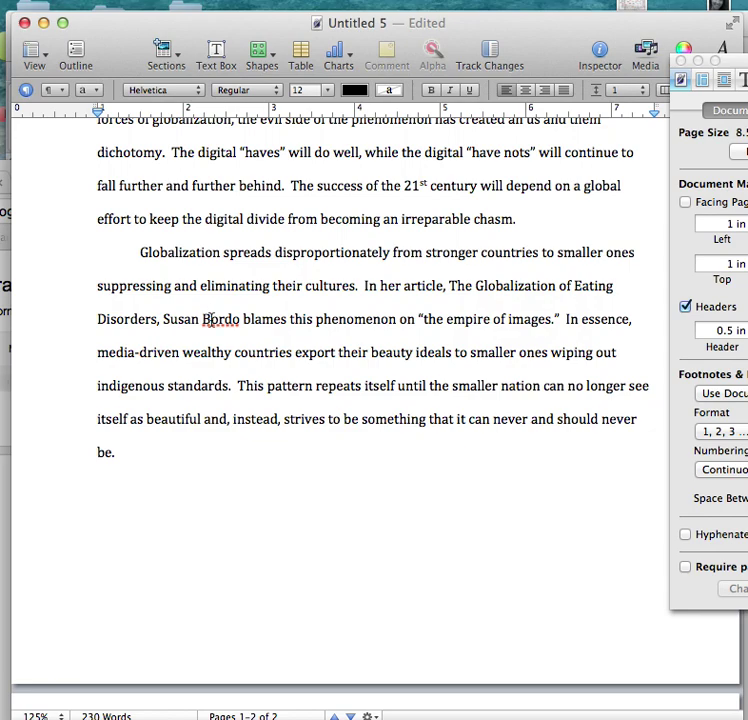
click(560, 318)
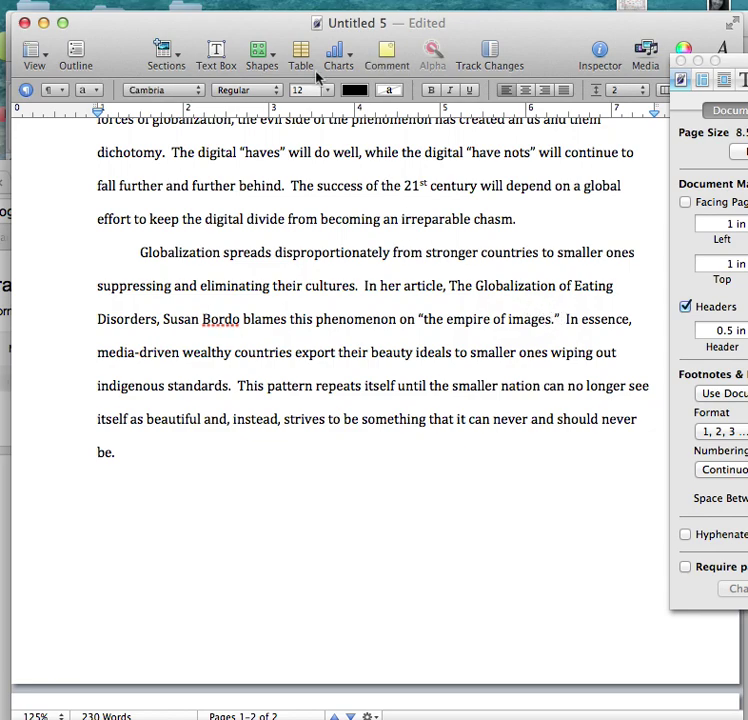
click(115, 0)
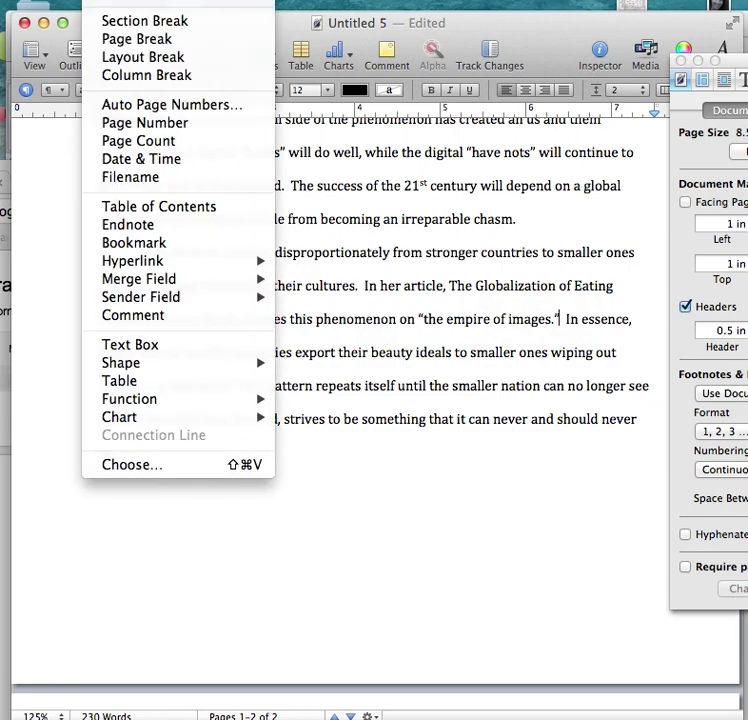
click(145, 226)
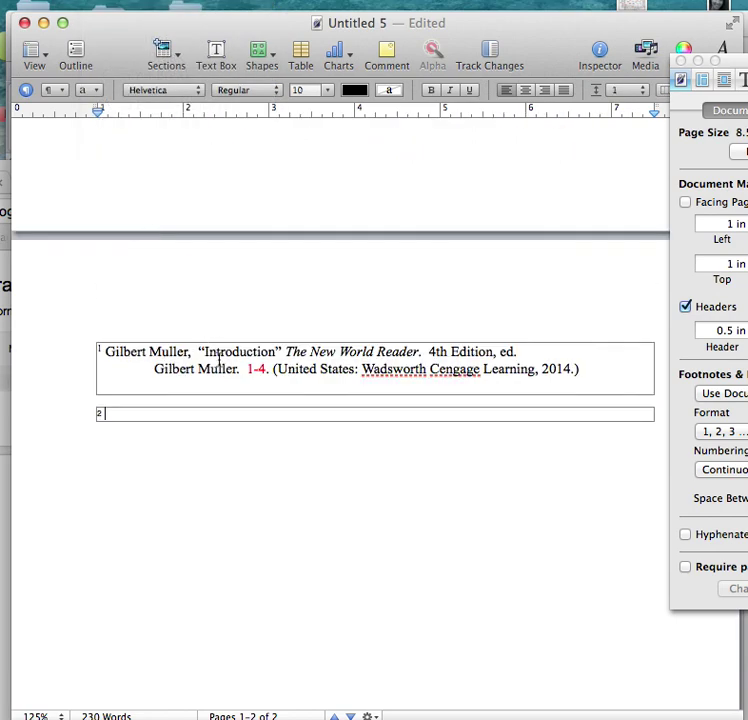
Step: Select the Susan Bordo citation in the Google Docs Endnote Formats list for copying
click(8, 420)
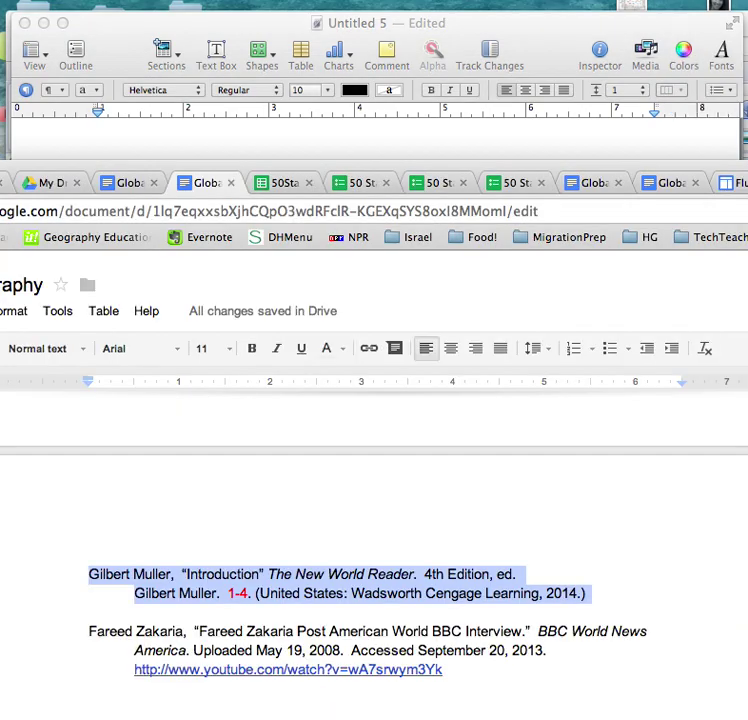
scroll(150, 545, up, 5)
scroll(150, 547, up, 1)
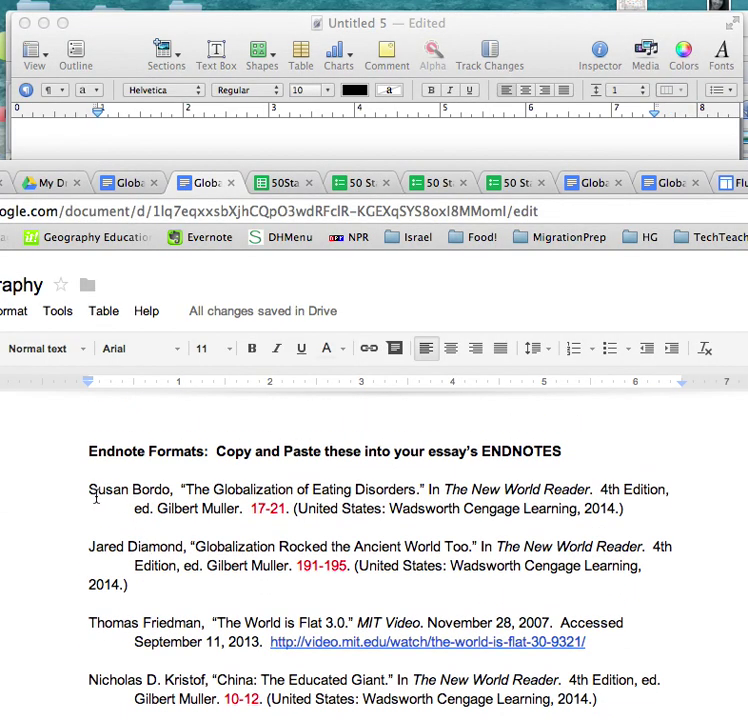
drag(88, 489, 638, 512)
key(super+c)
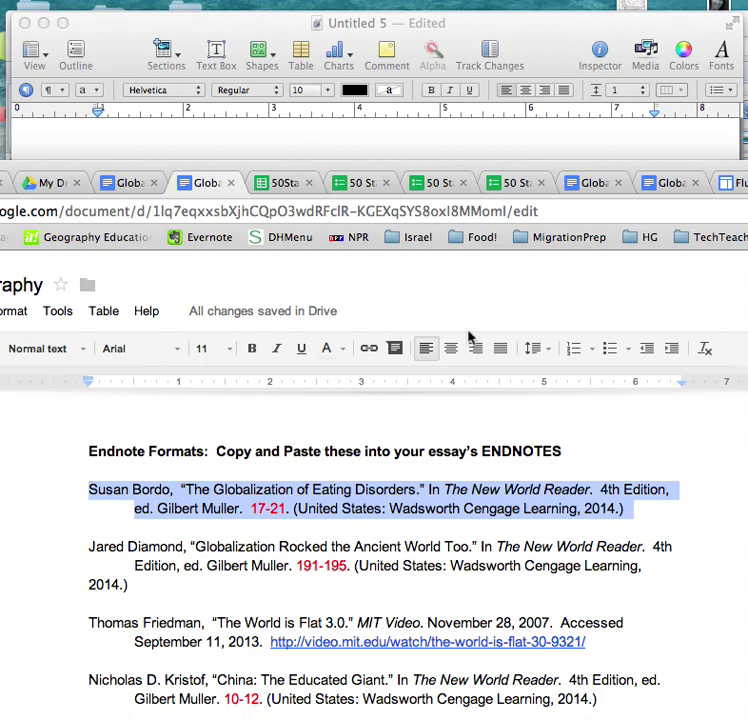
click(363, 137)
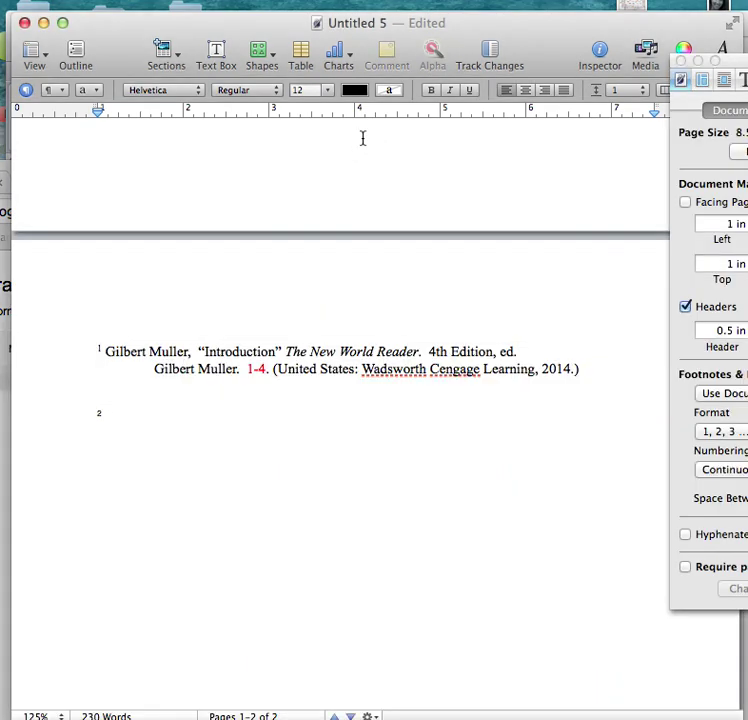
Step: Paste the Susan Bordo citation into endnote 2 and format it as 12-point Times New Roman
click(143, 416)
key(super+v)
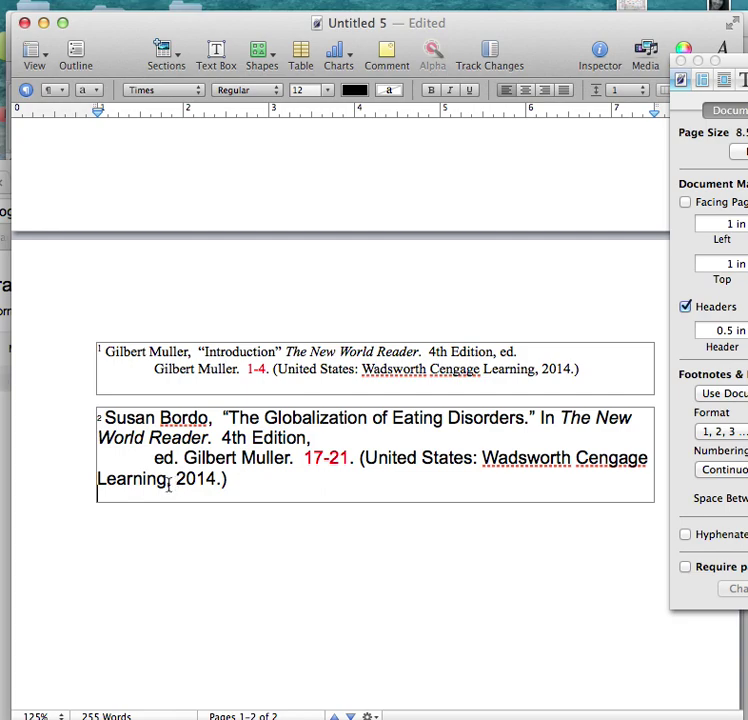
click(168, 480)
text(,)
drag(243, 486, 100, 409)
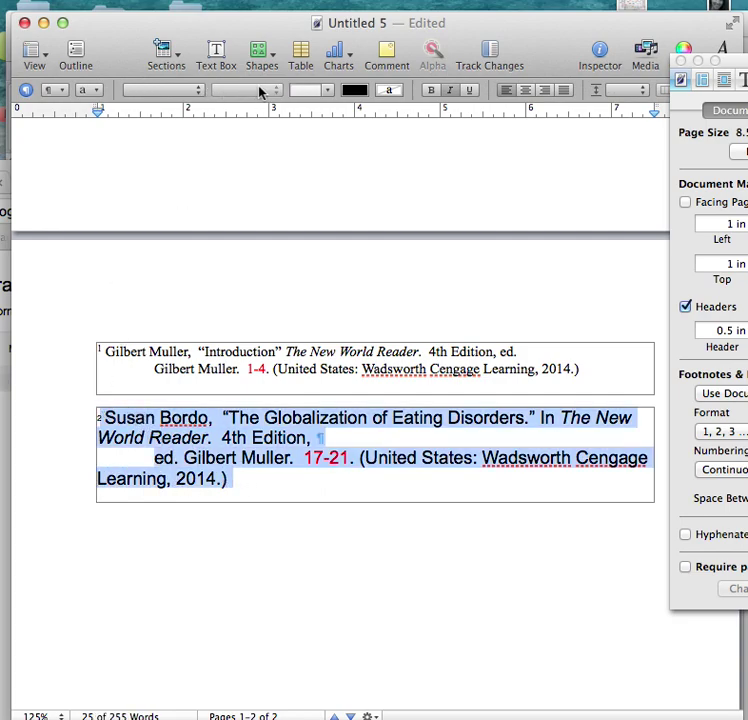
click(329, 90)
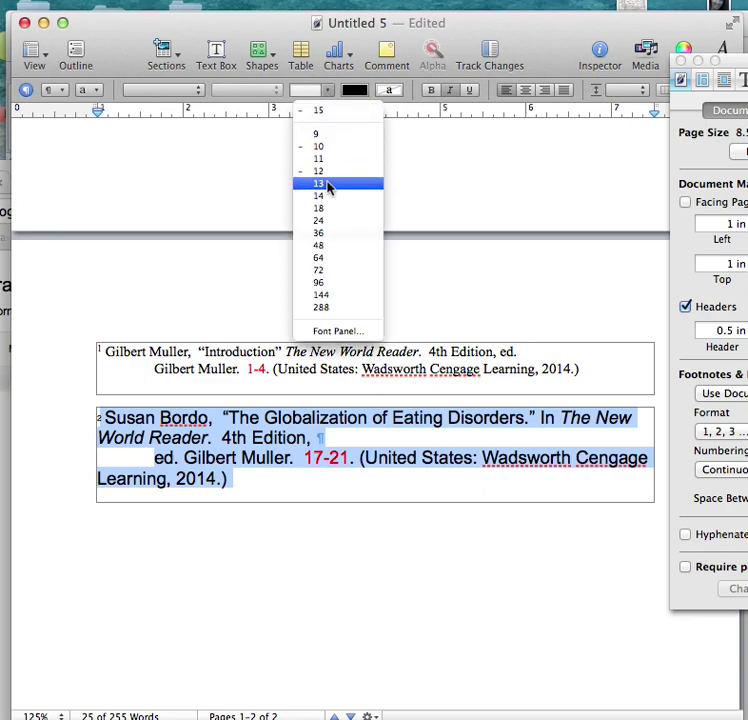
click(331, 171)
click(200, 90)
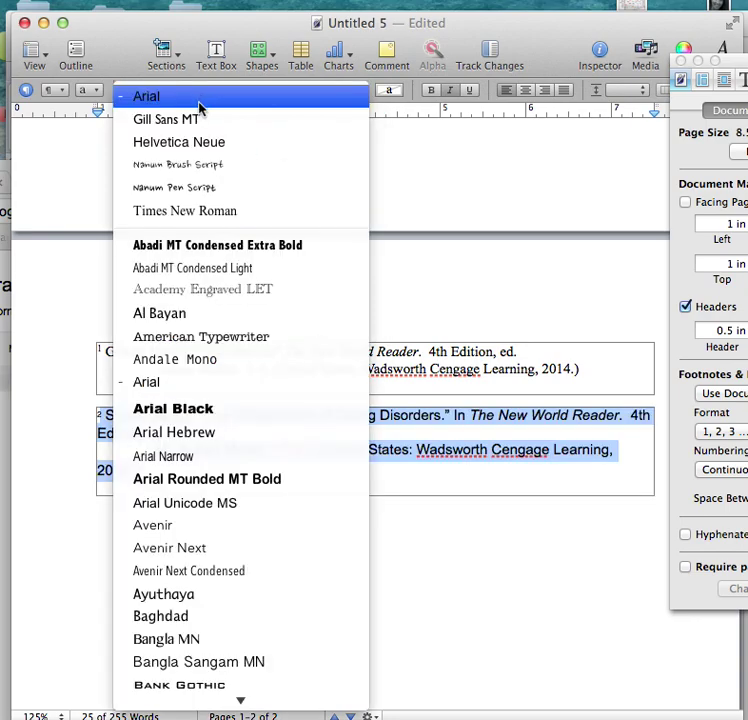
click(218, 212)
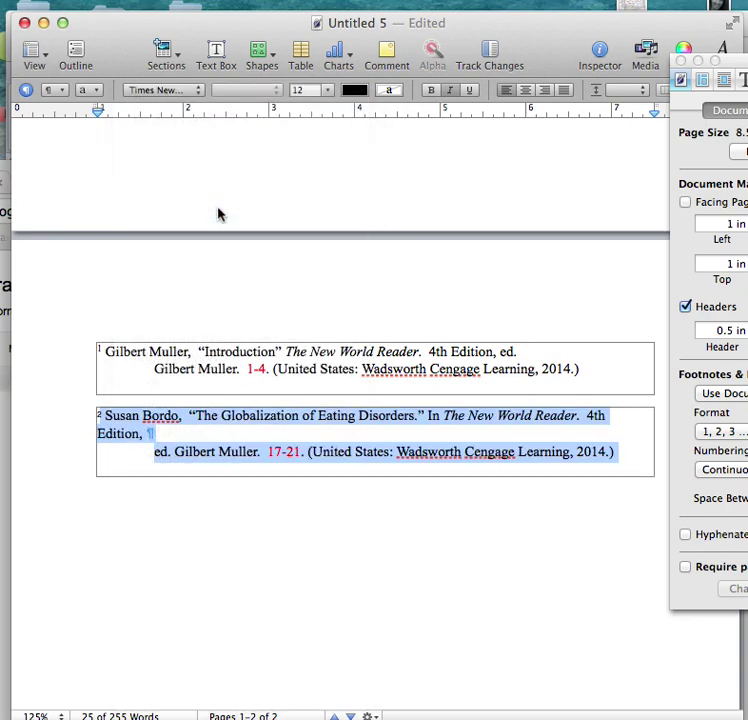
click(254, 521)
Step: Replace endnote 1's red page range 1-4 with a black '1.'
click(265, 370)
drag(265, 370, 251, 369)
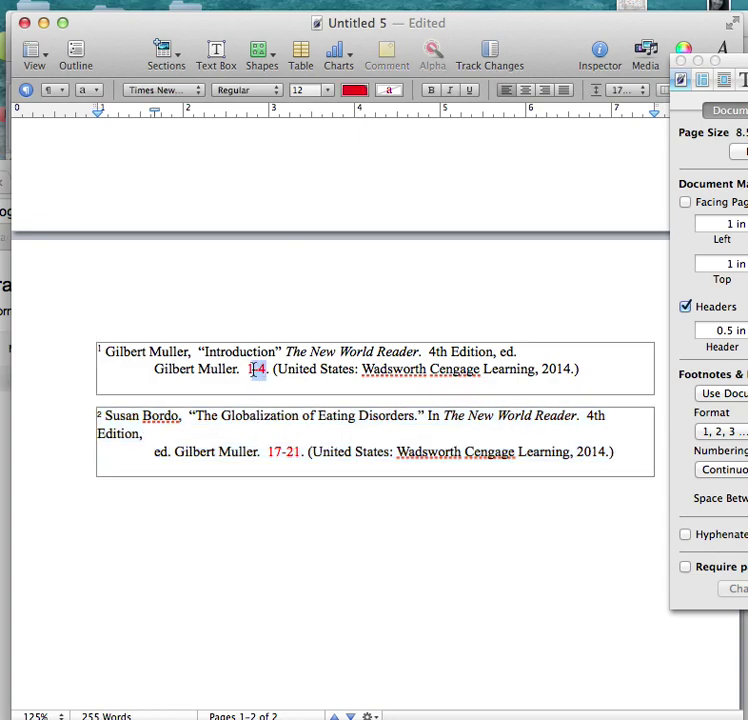
key(BackSpace)
text(1)
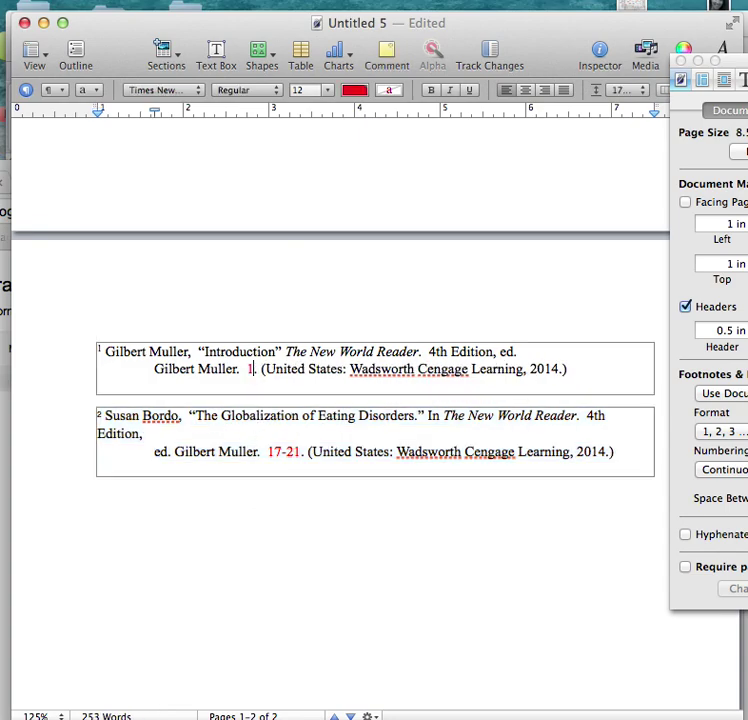
key(Delete)
key(BackSpace)
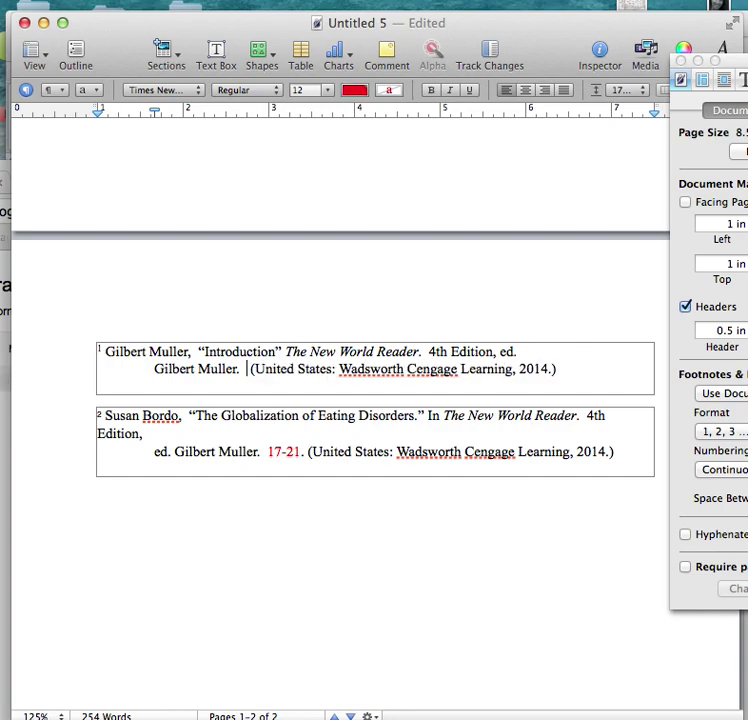
click(356, 90)
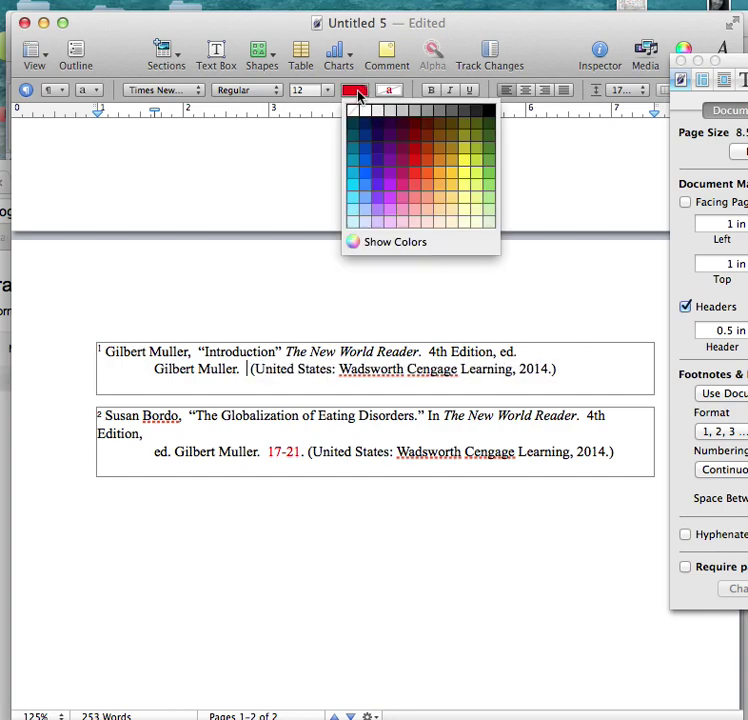
click(487, 112)
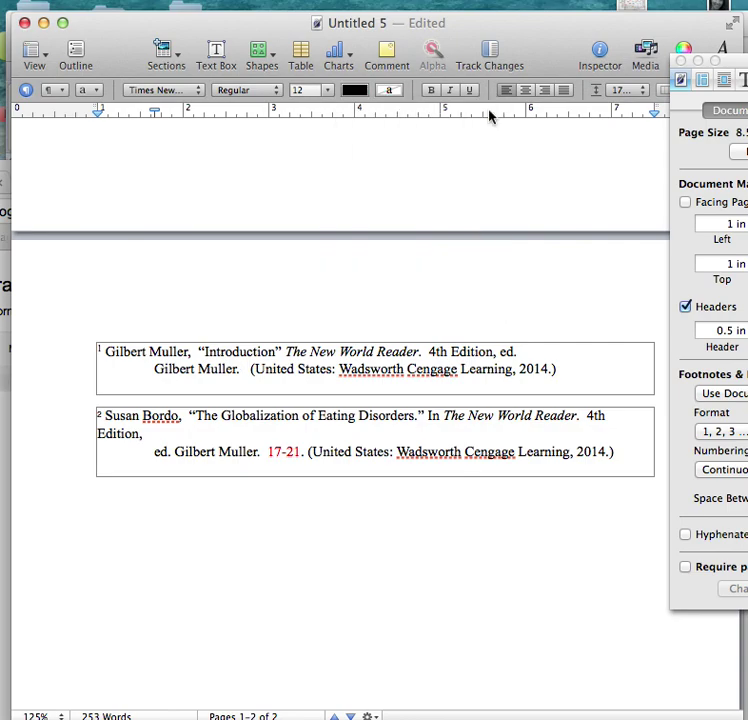
text(1.)
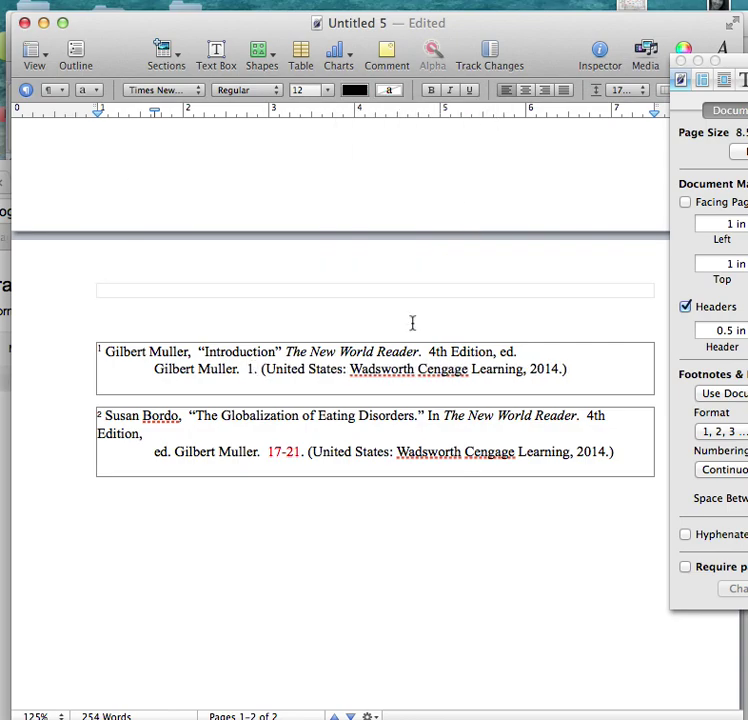
Step: Replace endnote 2's red page range 17-21 with a black '21.'
drag(302, 451, 267, 451)
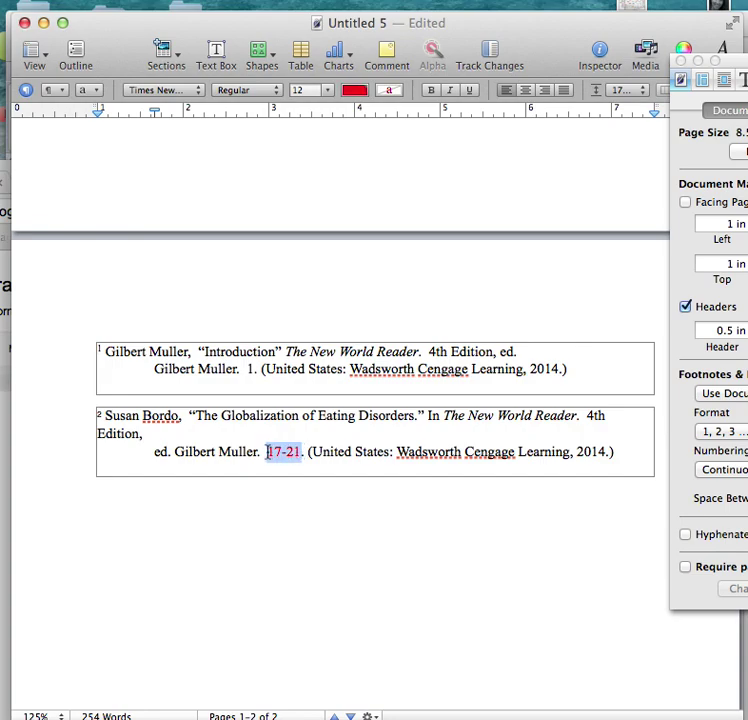
key(BackSpace)
text(21)
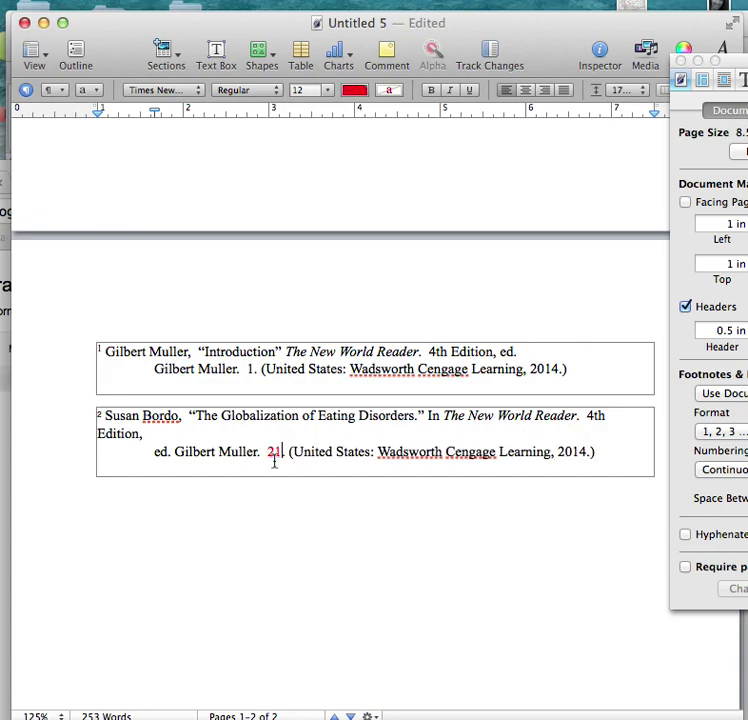
text(.)
double_click(274, 451)
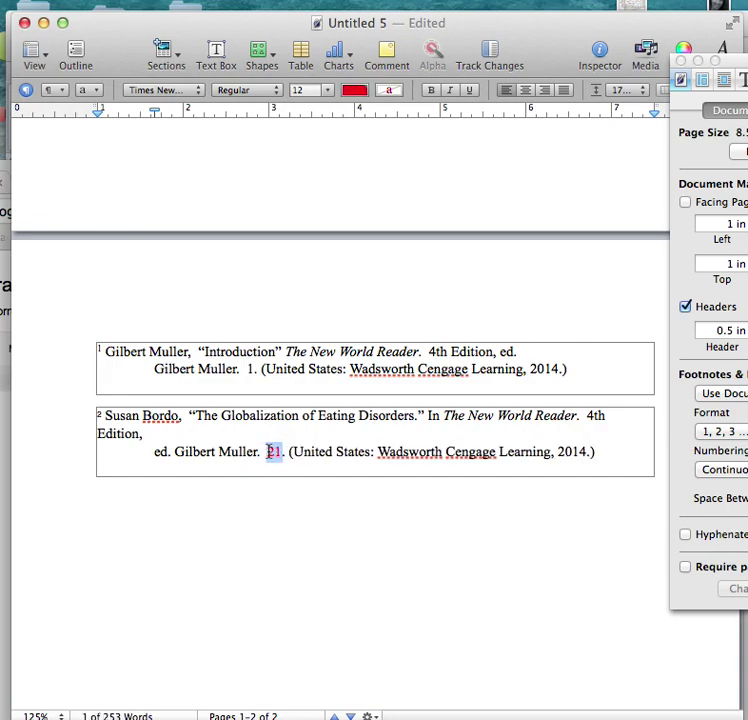
click(360, 91)
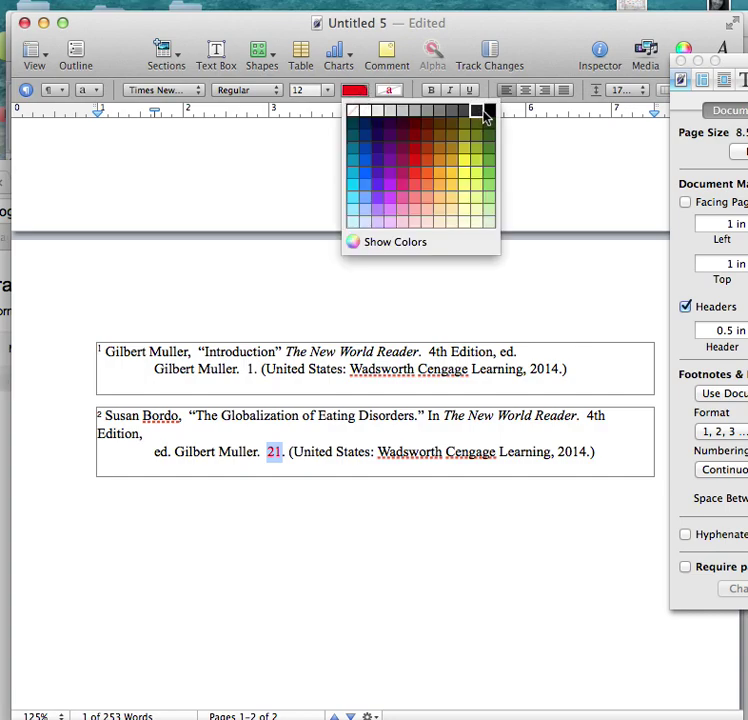
click(483, 110)
click(321, 609)
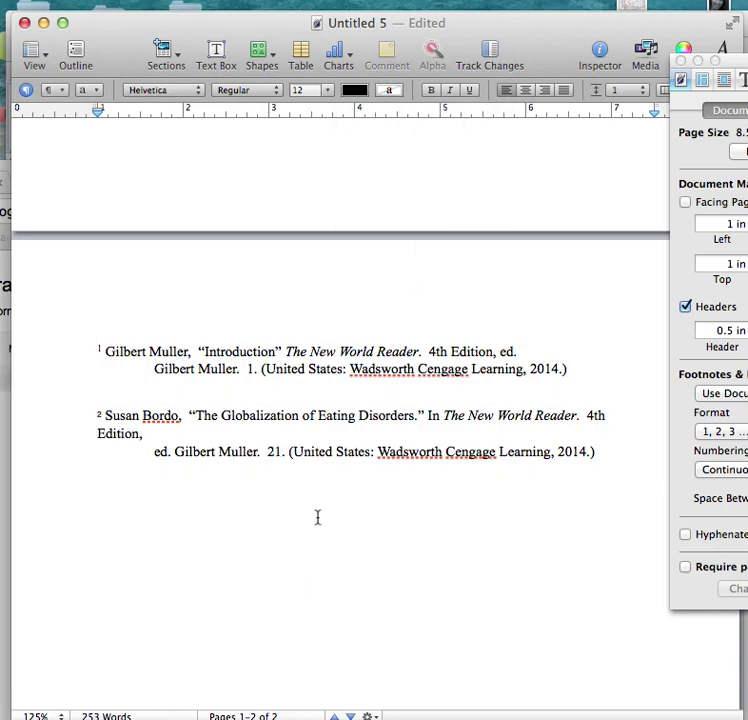
scroll(317, 517, up, 10)
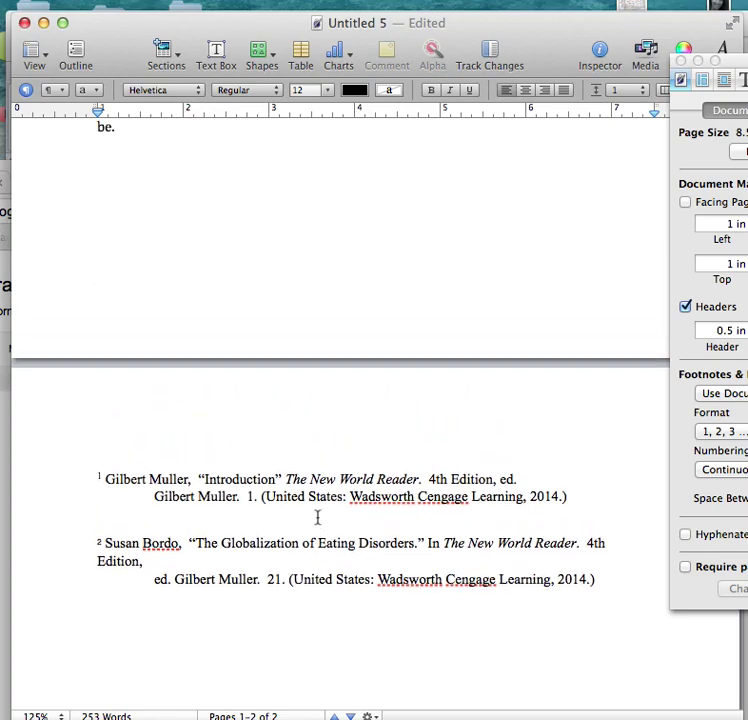
scroll(317, 515, up, 2)
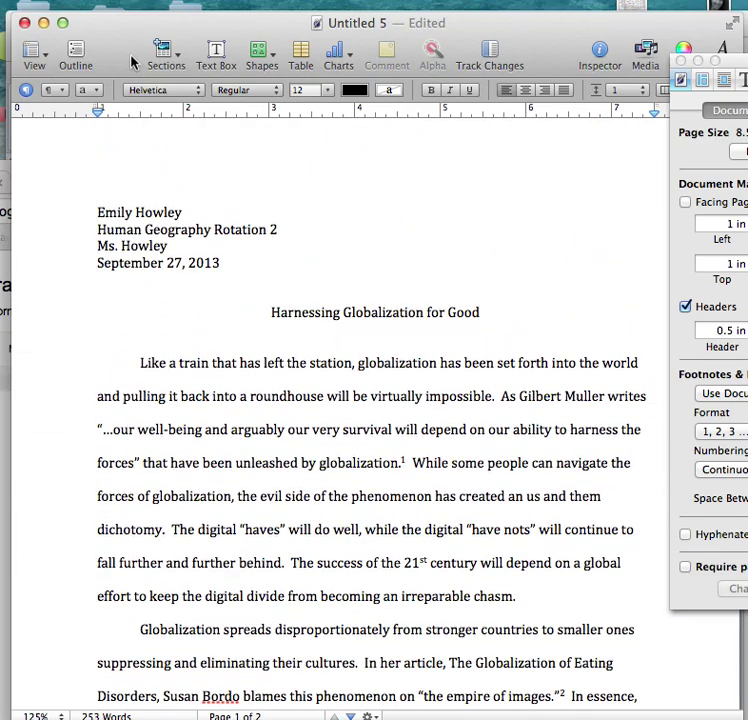
Step: In the Word essay, set endnotes to 1, 2, 3 numbering applied to the whole document
click(43, 22)
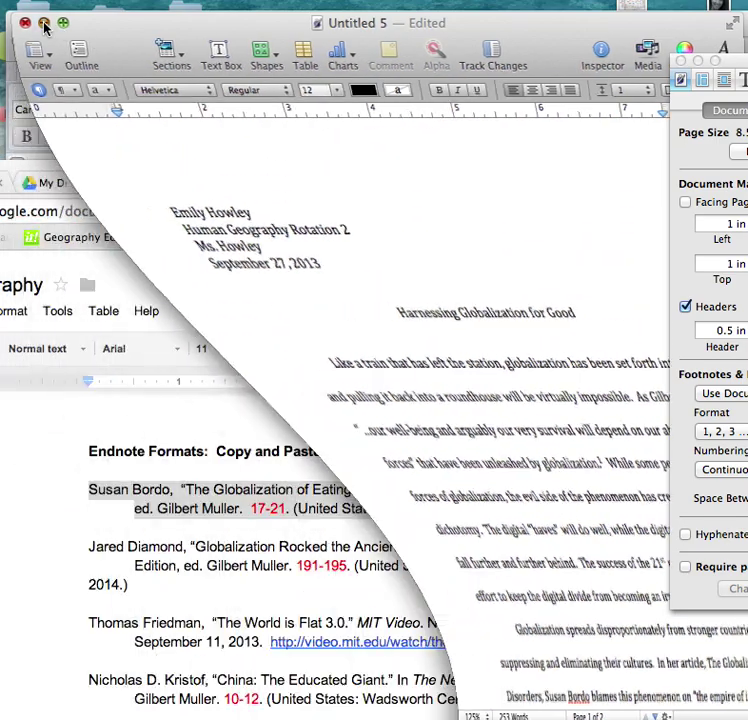
click(147, 20)
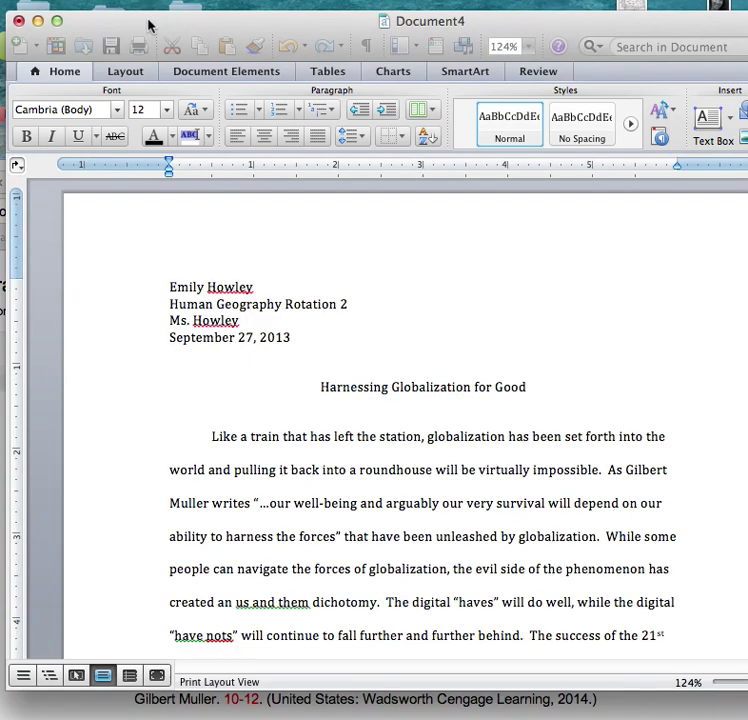
key(super+a)
click(275, 366)
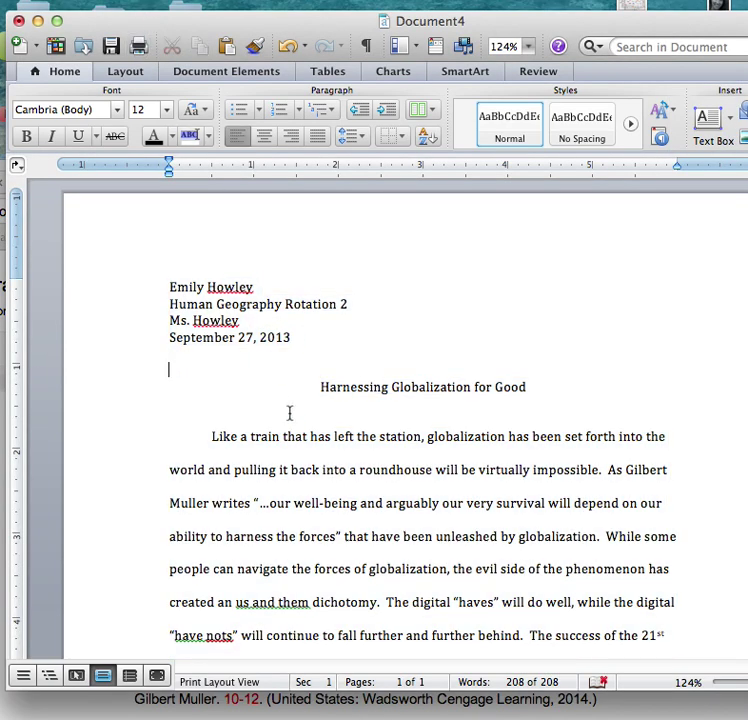
click(148, 0)
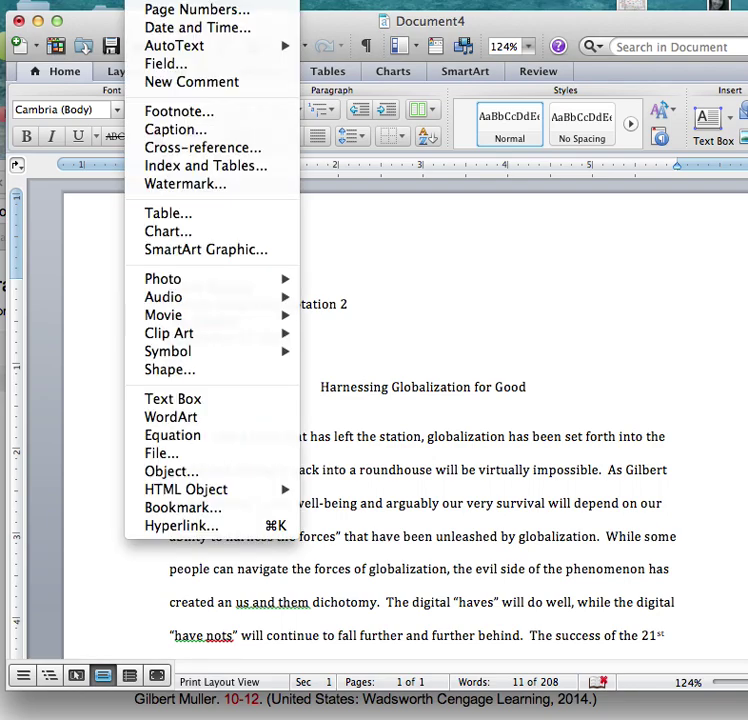
click(184, 116)
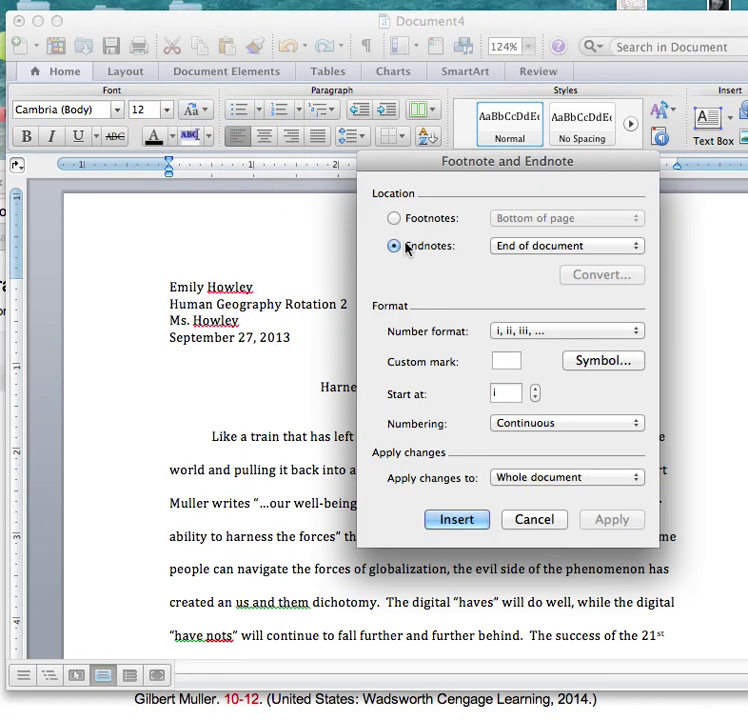
click(510, 332)
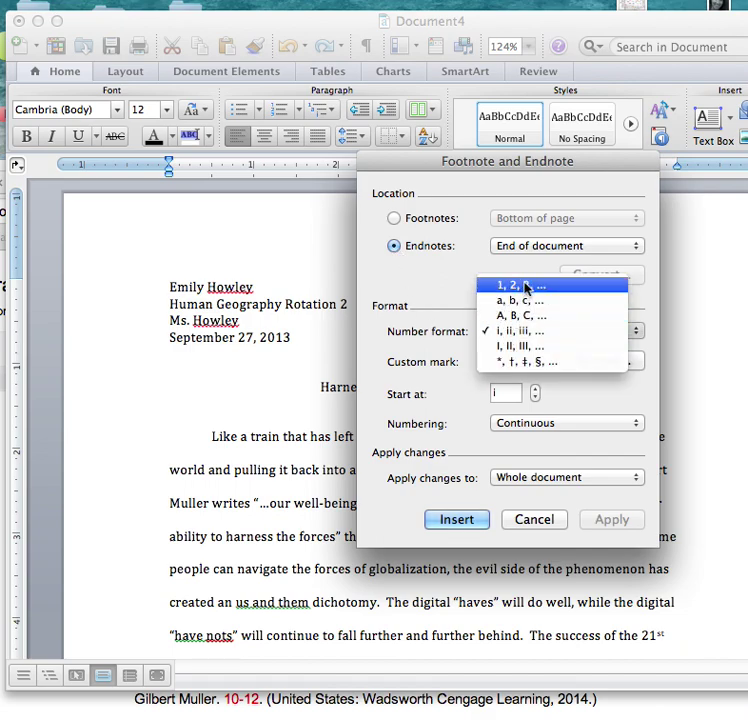
click(527, 287)
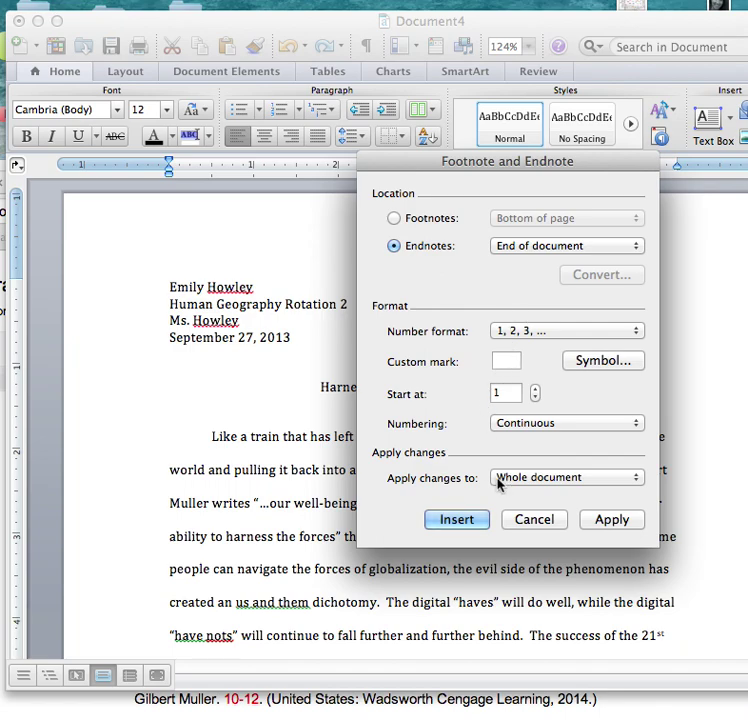
click(607, 520)
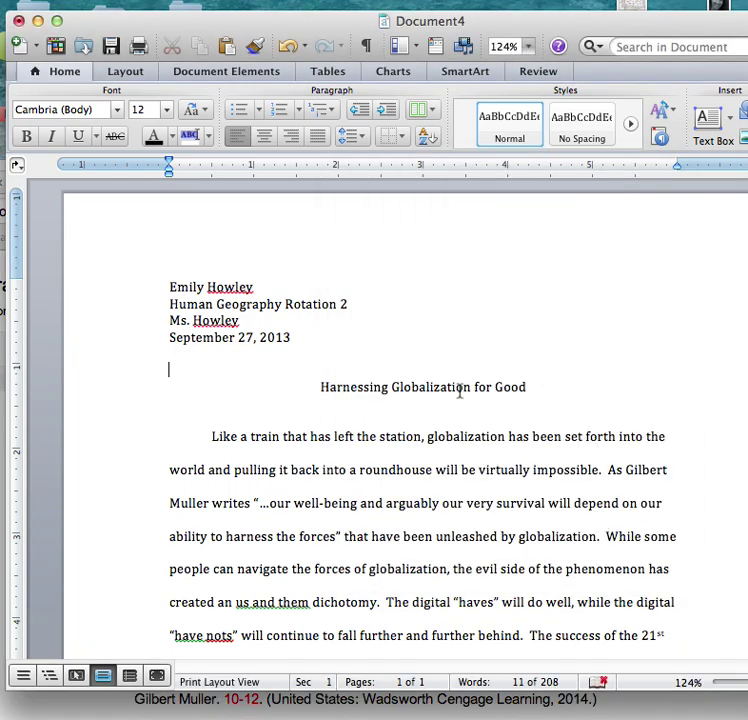
Step: Insert an empty endnote 1 after '…unleashed by globalization.' from the Document Elements Citations group
scroll(397, 466, down, 3)
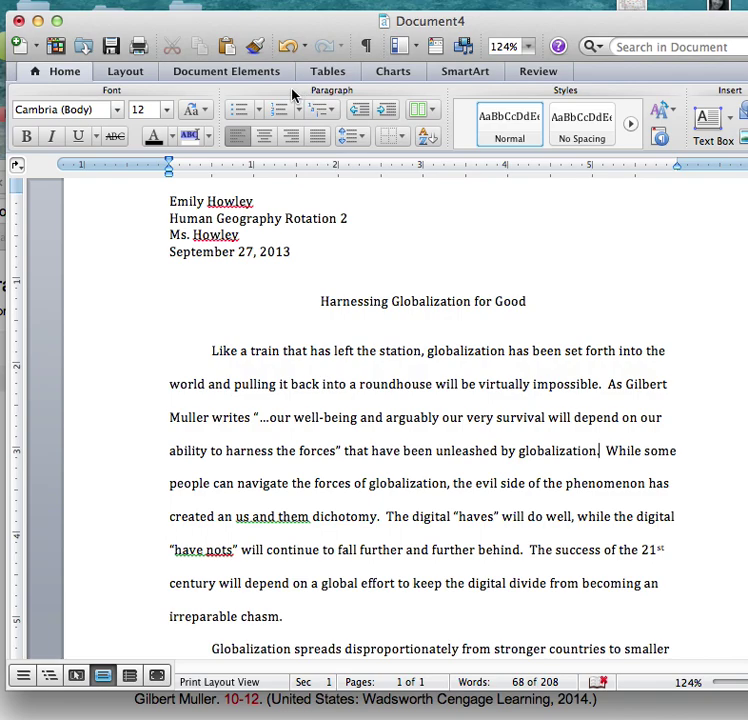
click(232, 72)
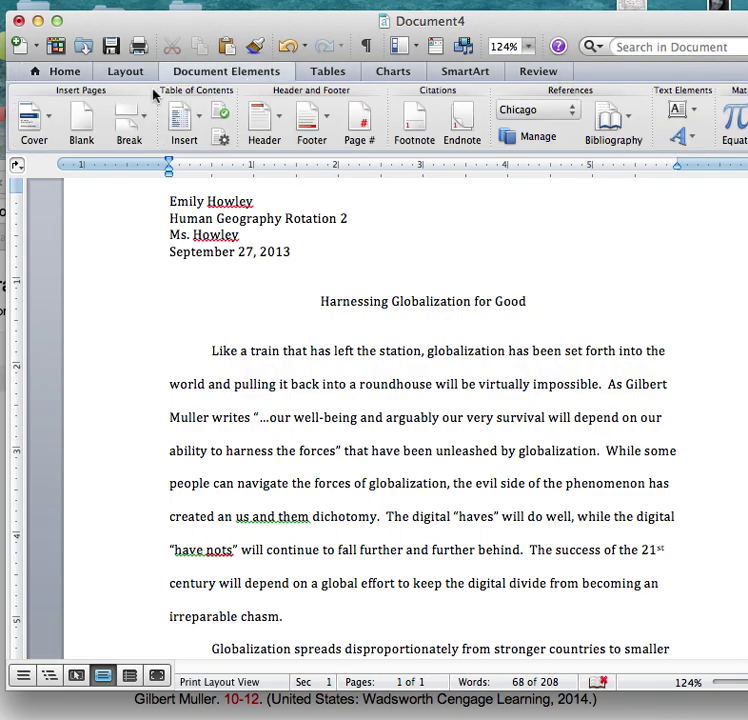
click(461, 122)
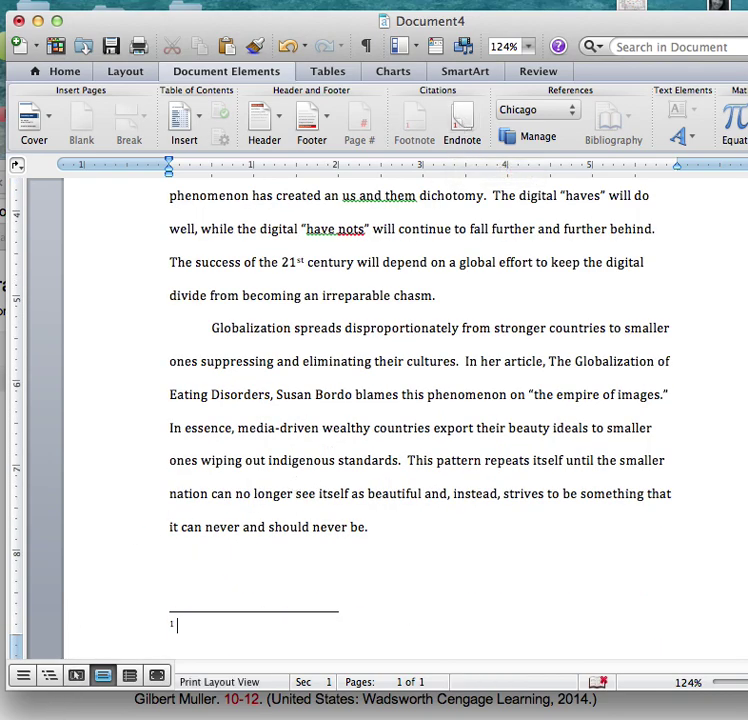
key(super+Tab)
Step: Select both lines of the Gilbert Muller 'Introduction' entry in the Google Docs bibliography
click(58, 463)
scroll(100, 562, down, 2)
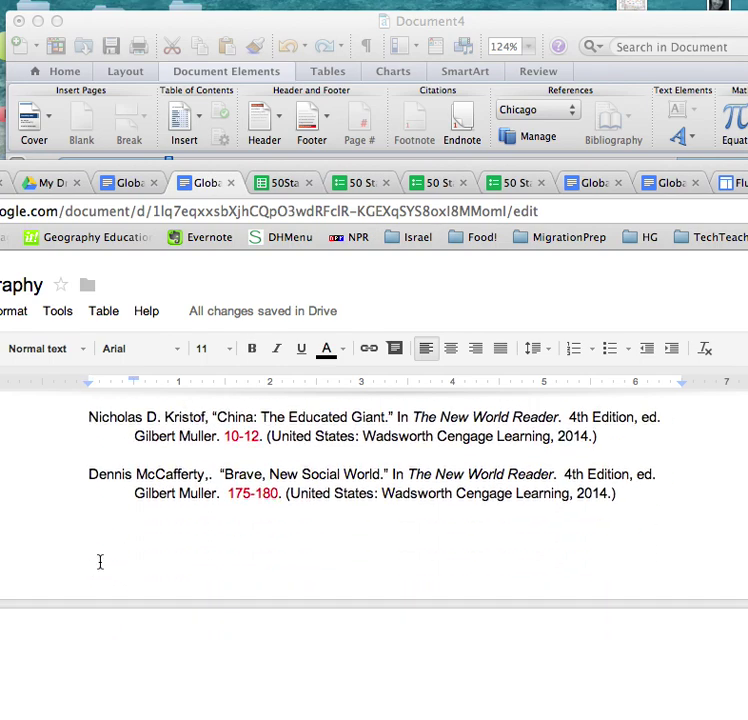
scroll(100, 562, down, 5)
scroll(100, 562, up, 4)
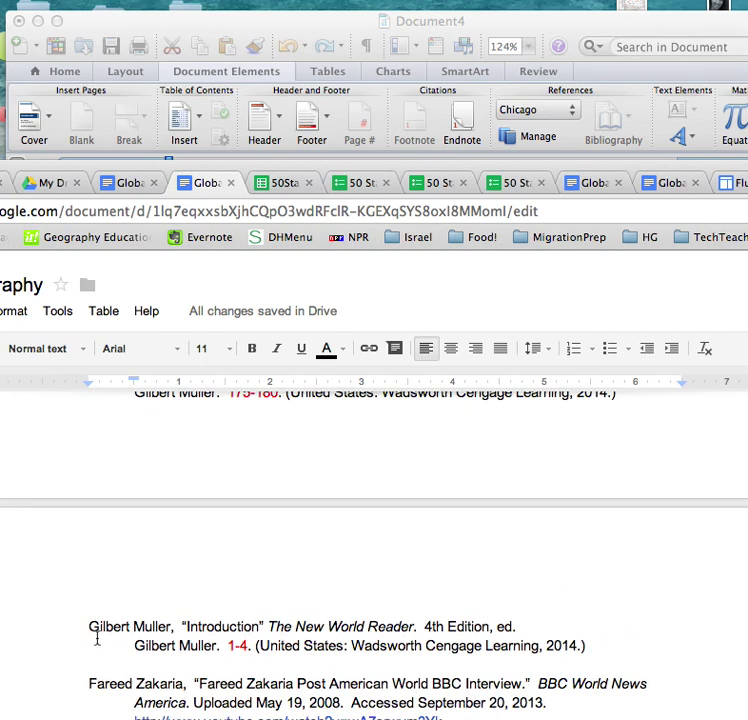
drag(89, 632, 612, 651)
key(super+c)
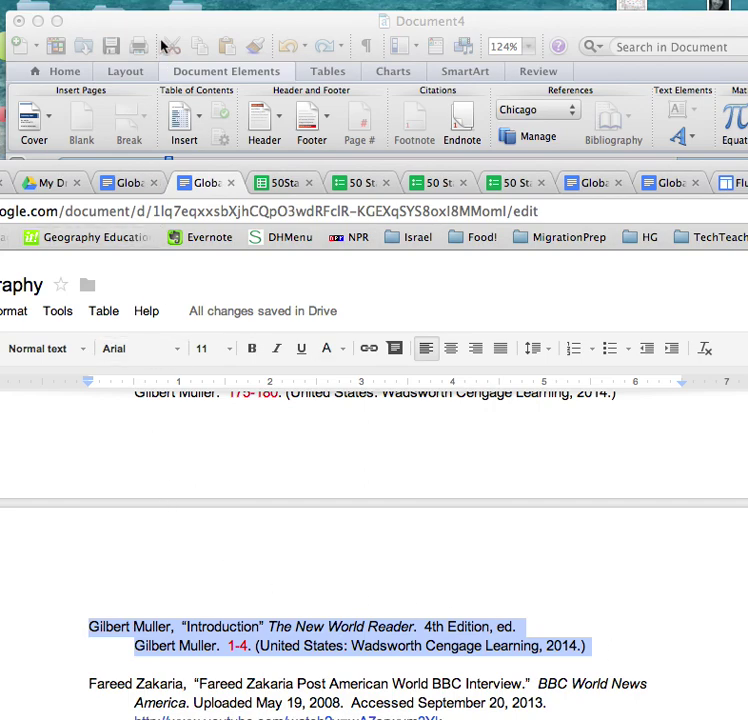
click(96, 20)
Step: Paste the Muller citation into Word's note 1 and change its page range 1-4 to '1.'
click(204, 597)
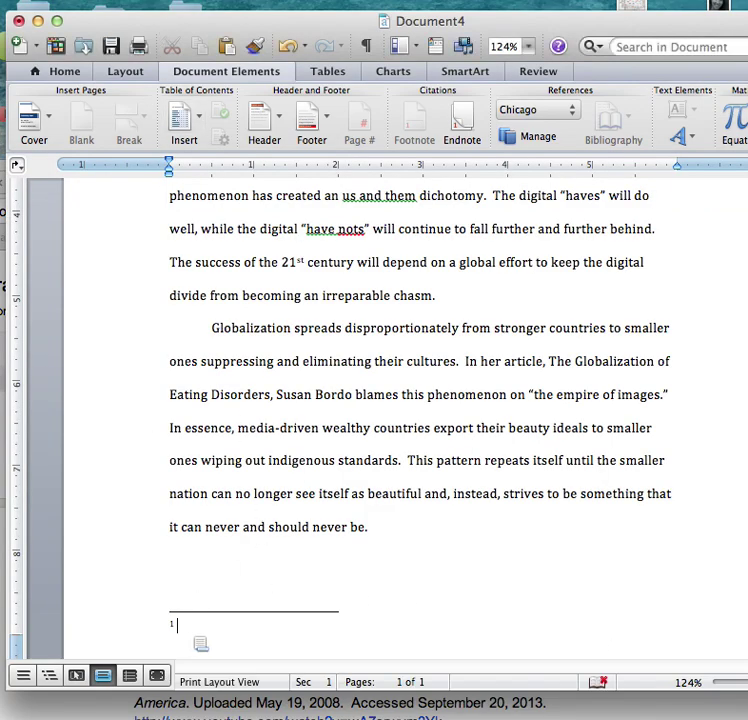
key(super+v)
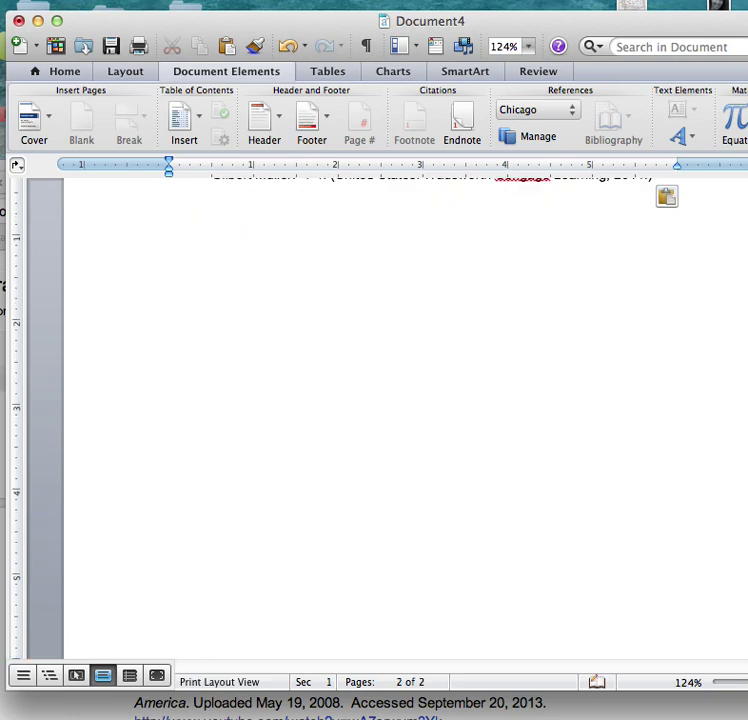
scroll(400, 450, up, 5)
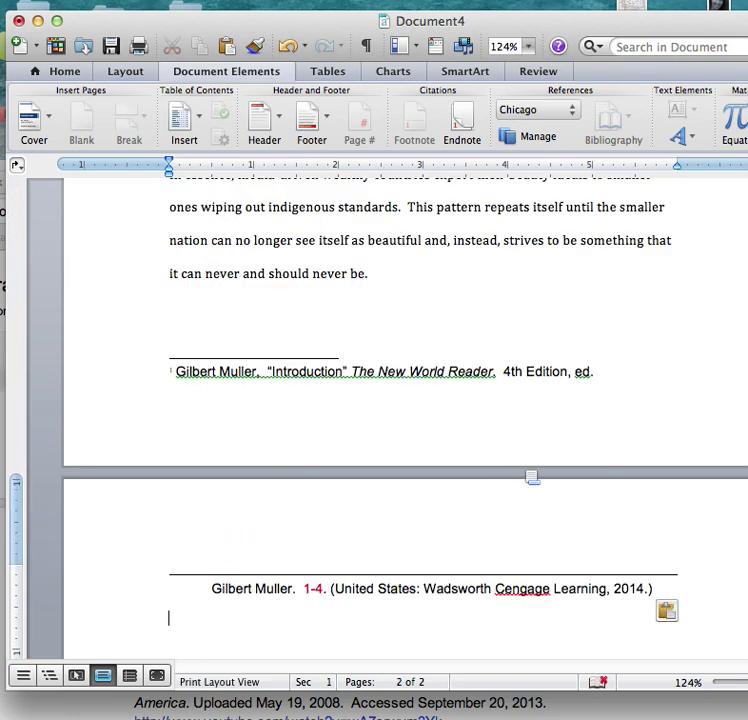
click(325, 592)
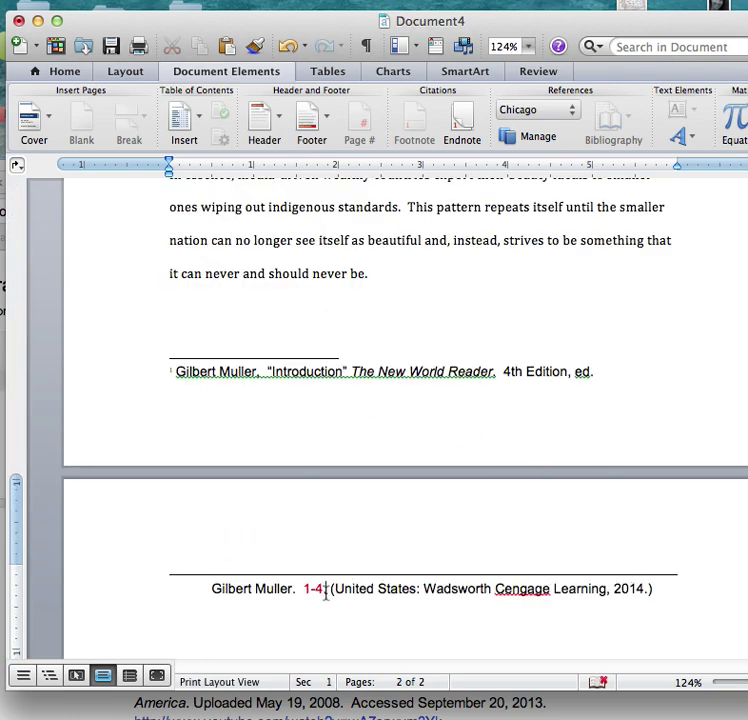
text(.)
key(BackSpace)
key(BackSpace)
key(BackSpace)
key(BackSpace)
text(1)
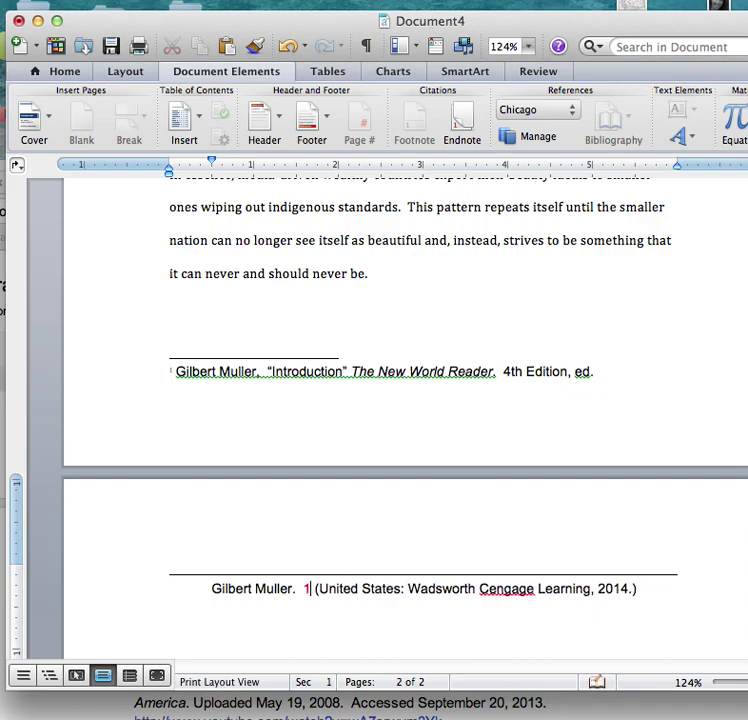
text(.)
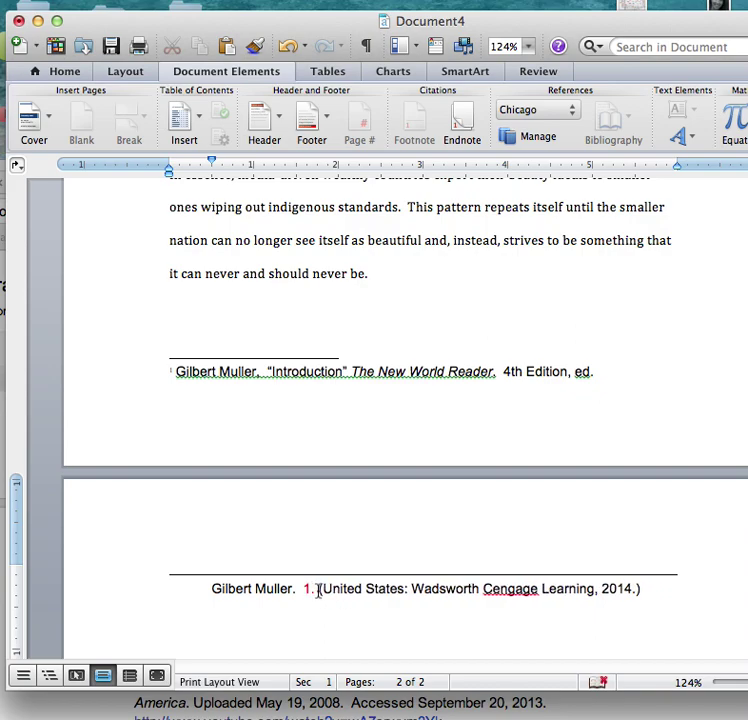
Step: Select the note 1 citation text with the Home tab formatting shown (12-point Cambria)
click(255, 46)
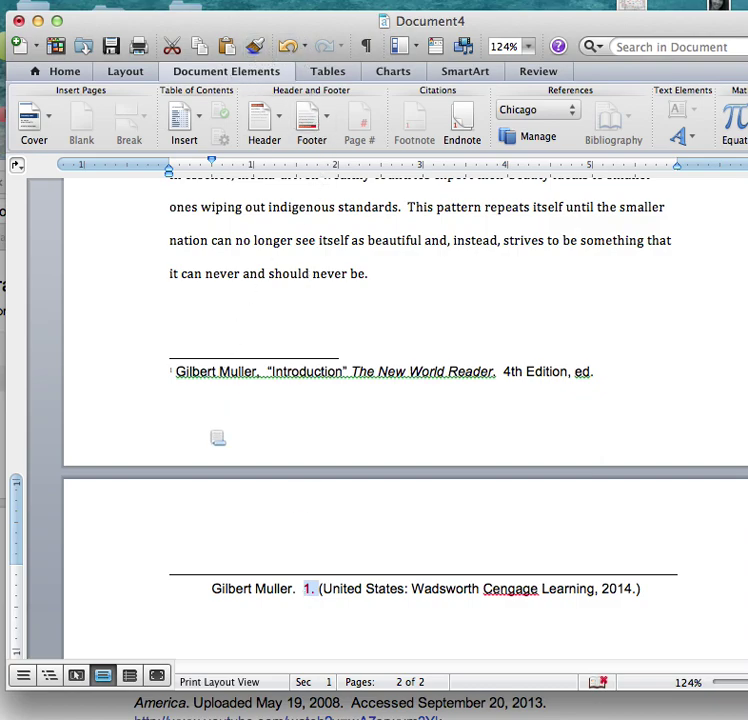
click(68, 73)
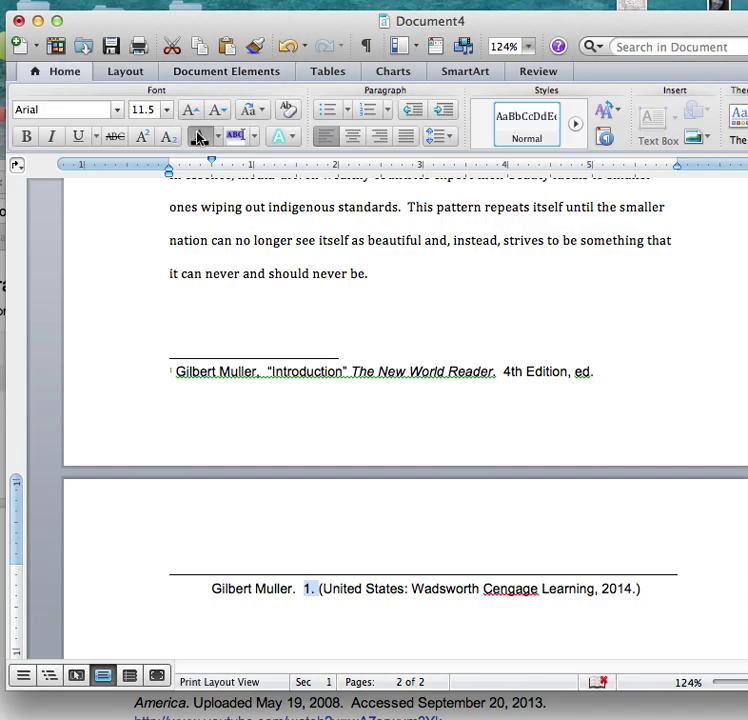
click(241, 378)
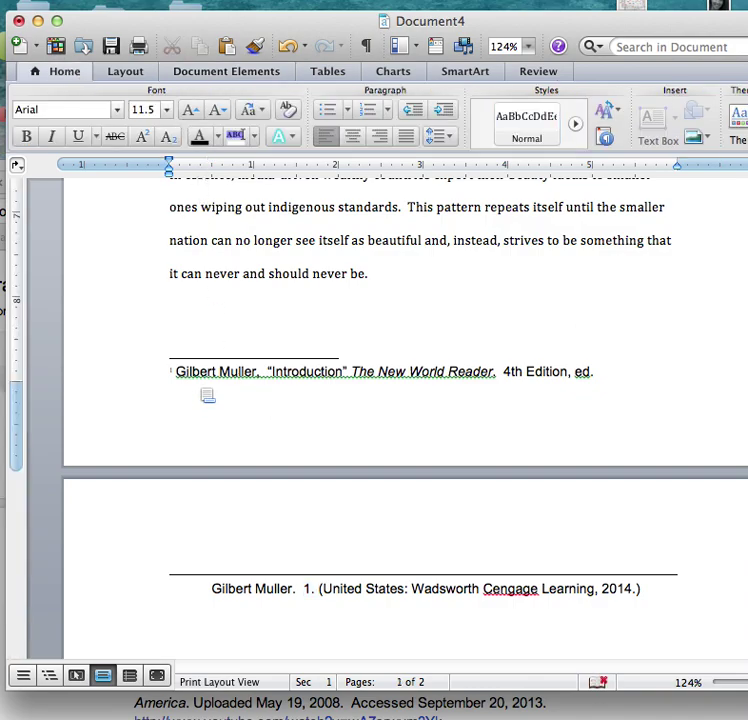
drag(656, 594, 174, 351)
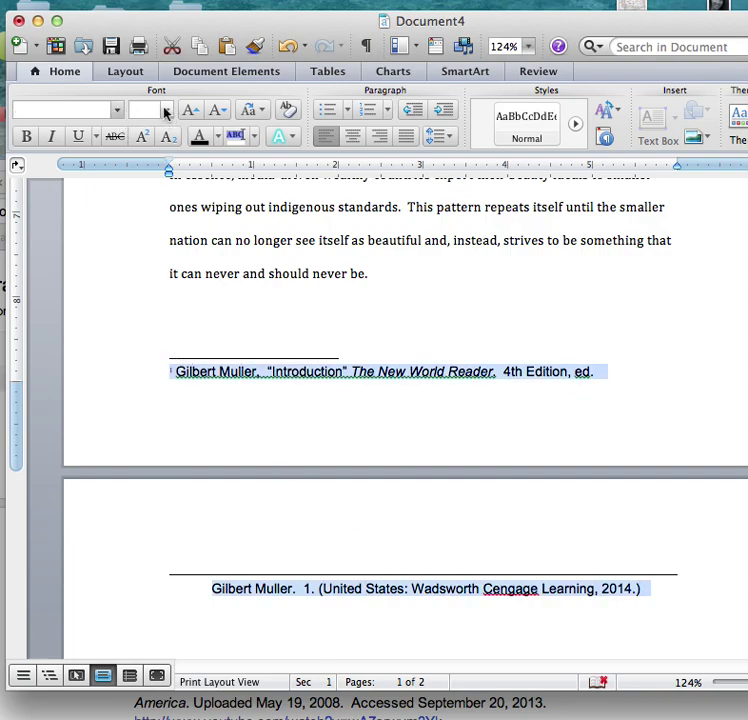
click(166, 369)
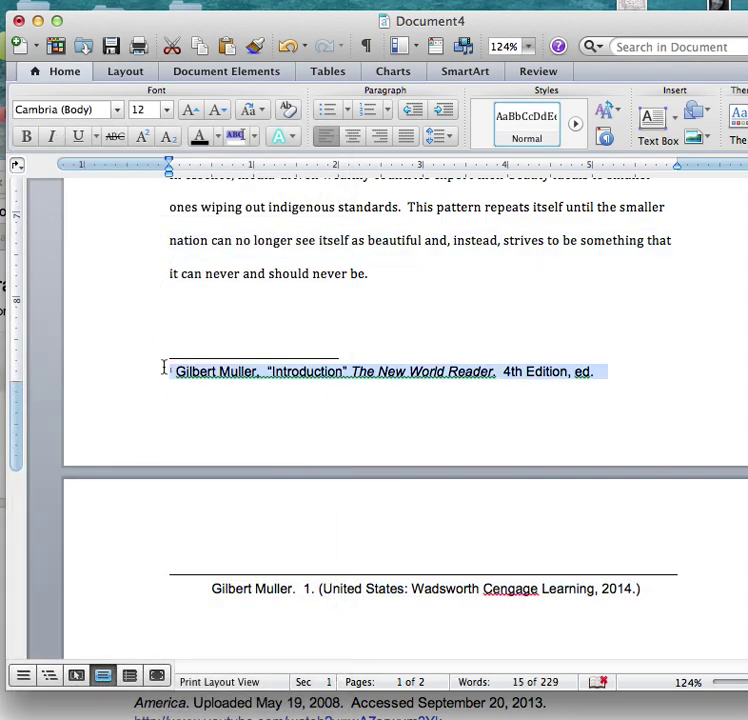
click(6, 439)
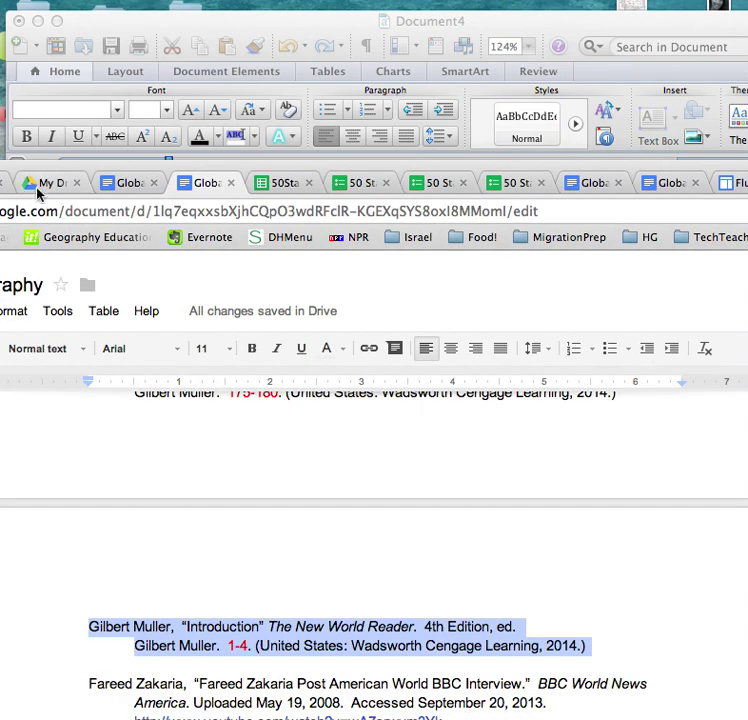
Step: Move Chrome over Word and switch to the GlobalizationEssay document, 'Harnessing Globalization for Good'
drag(63, 174, 121, 5)
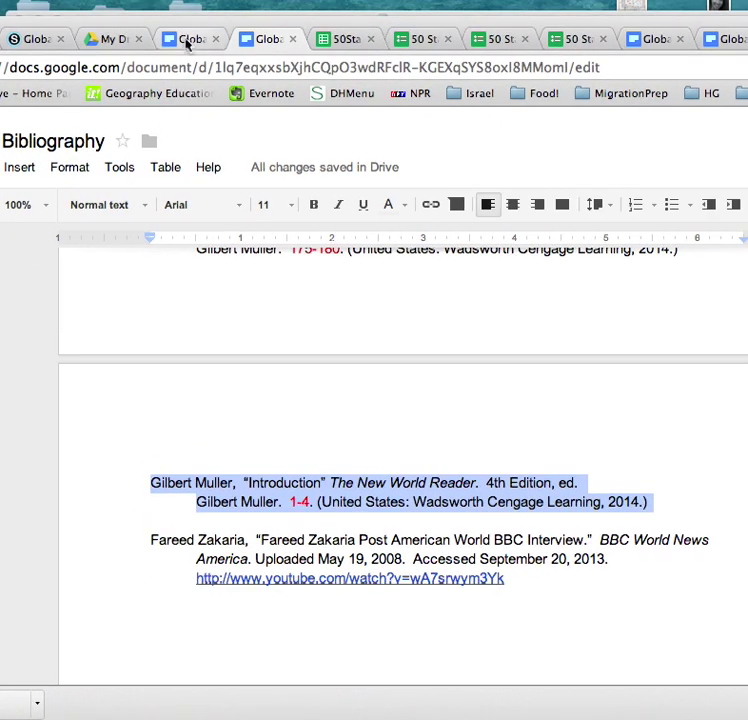
click(187, 40)
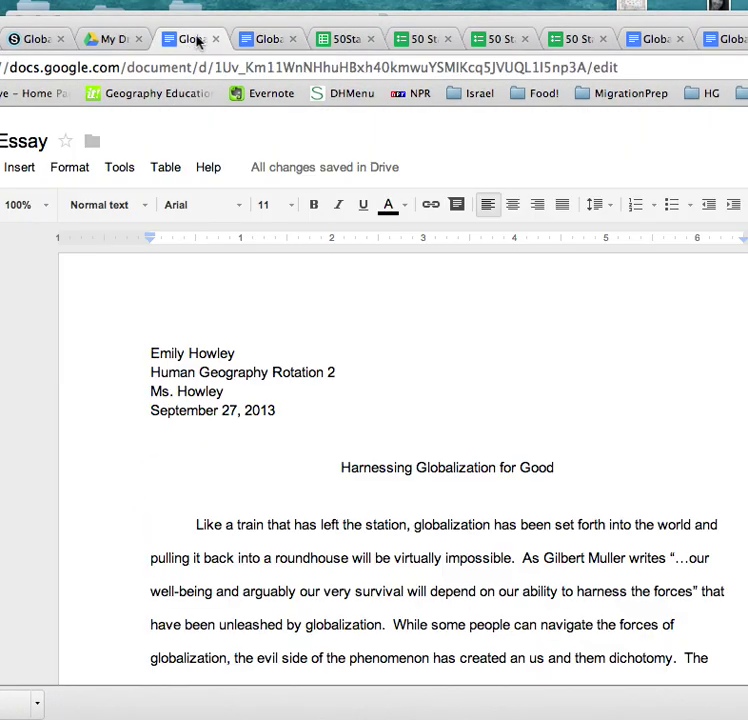
scroll(261, 496, down, 3)
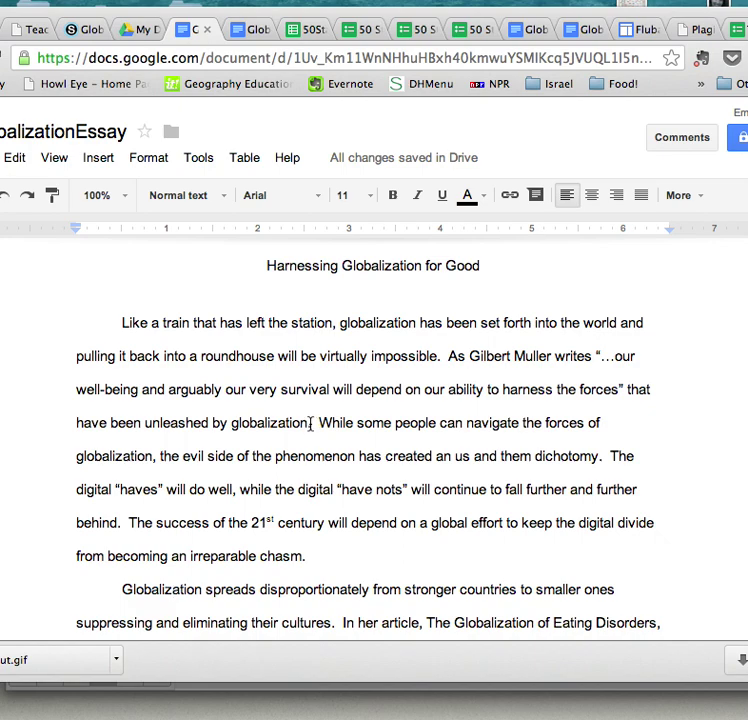
Step: Insert footnote 1 and paste the Gilbert Muller 'Introduction' citation into it
click(99, 162)
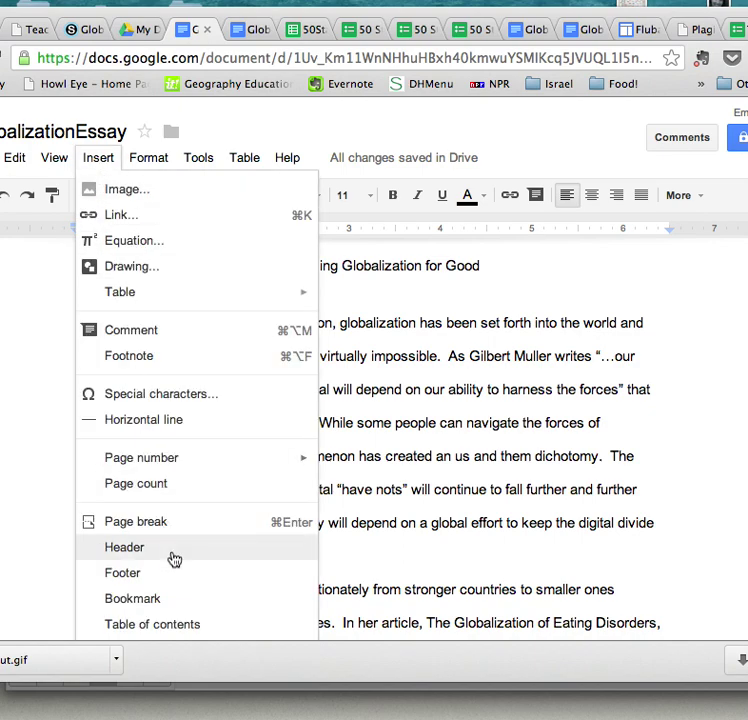
click(168, 368)
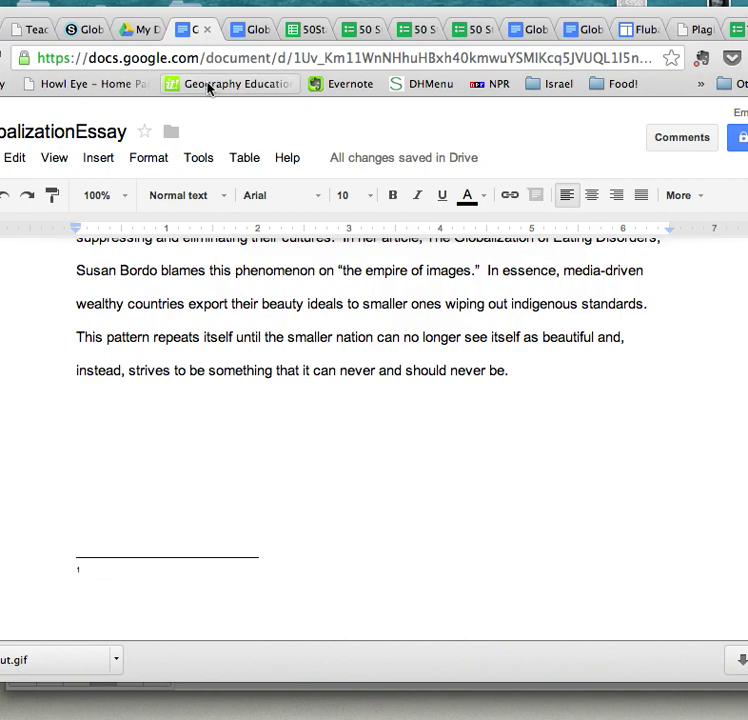
click(254, 30)
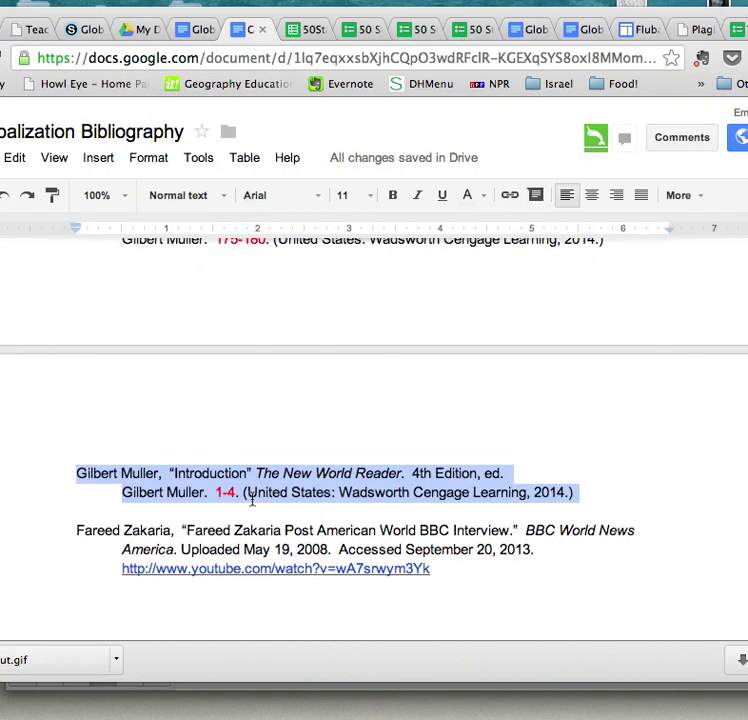
click(200, 29)
key(super+v)
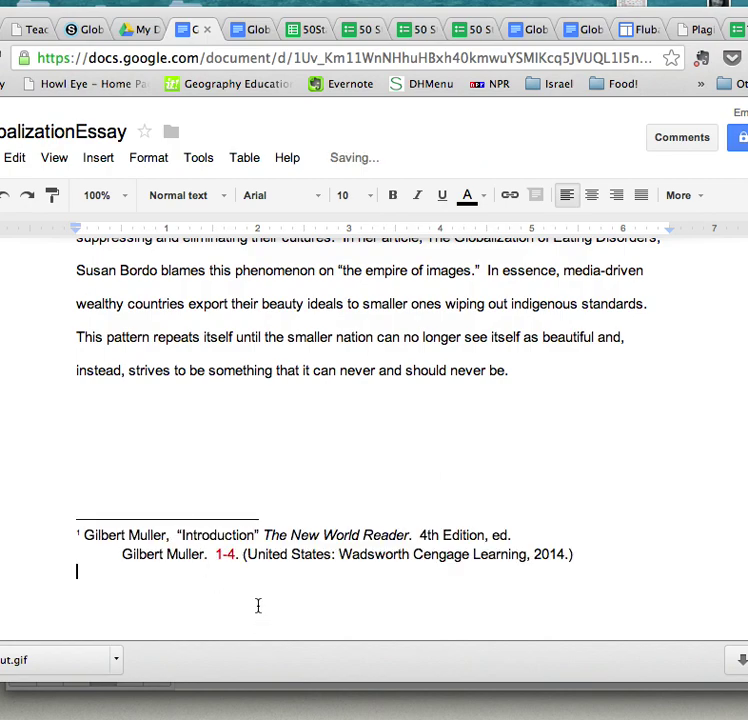
Step: Check the pasted footnote citation, then return to the essay body without inserting anything
click(161, 486)
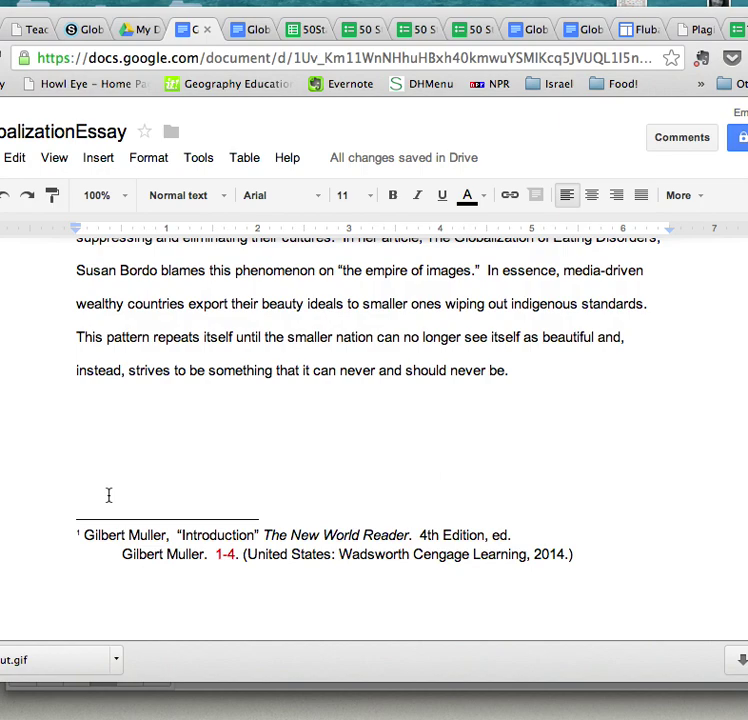
drag(74, 534, 668, 565)
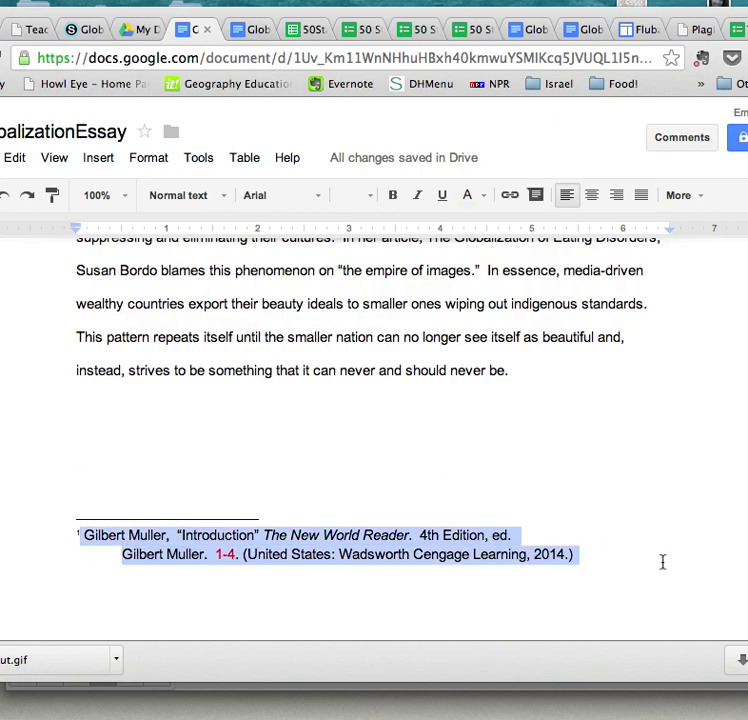
click(663, 561)
click(205, 483)
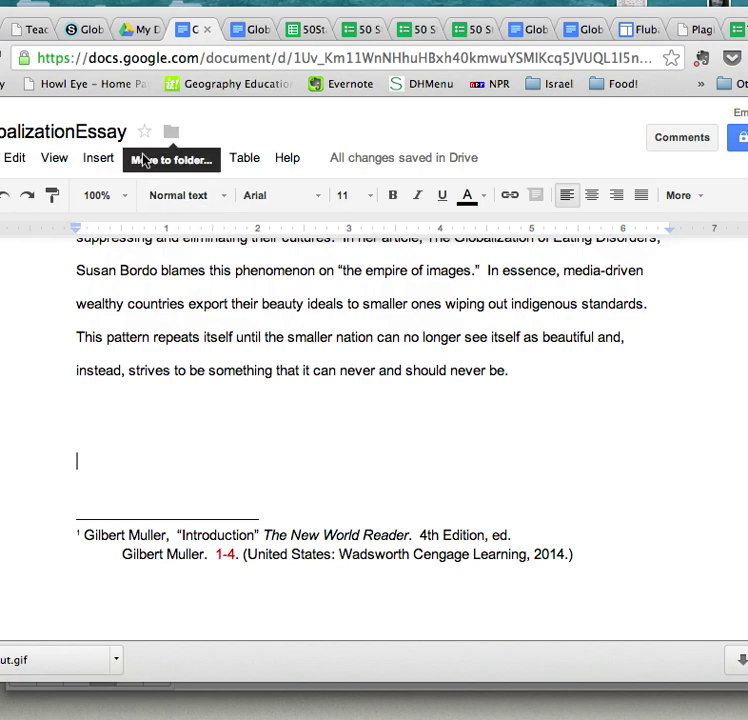
click(99, 160)
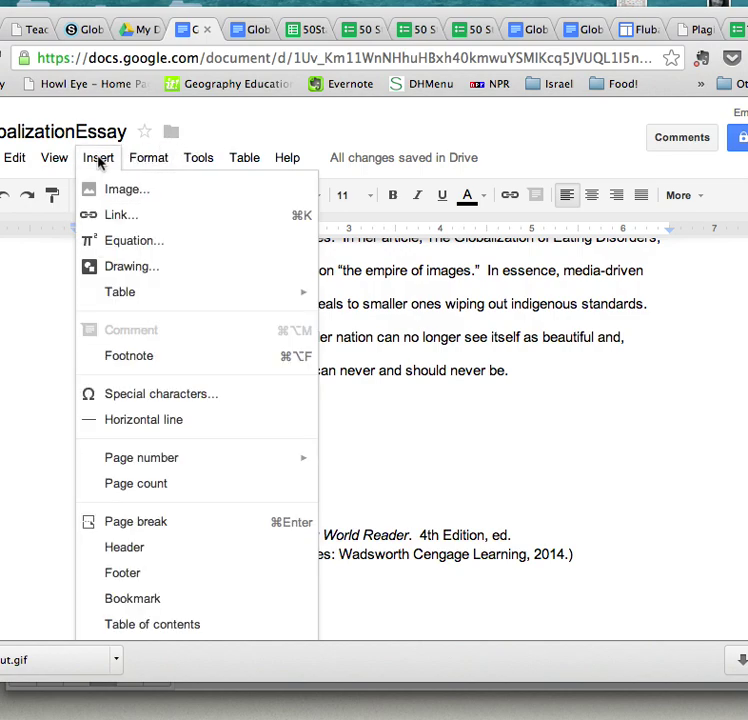
click(98, 162)
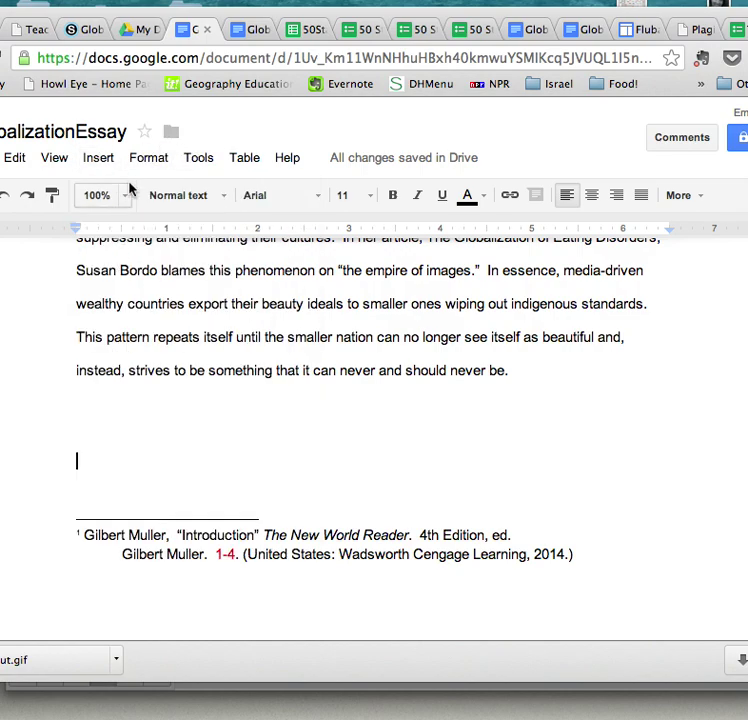